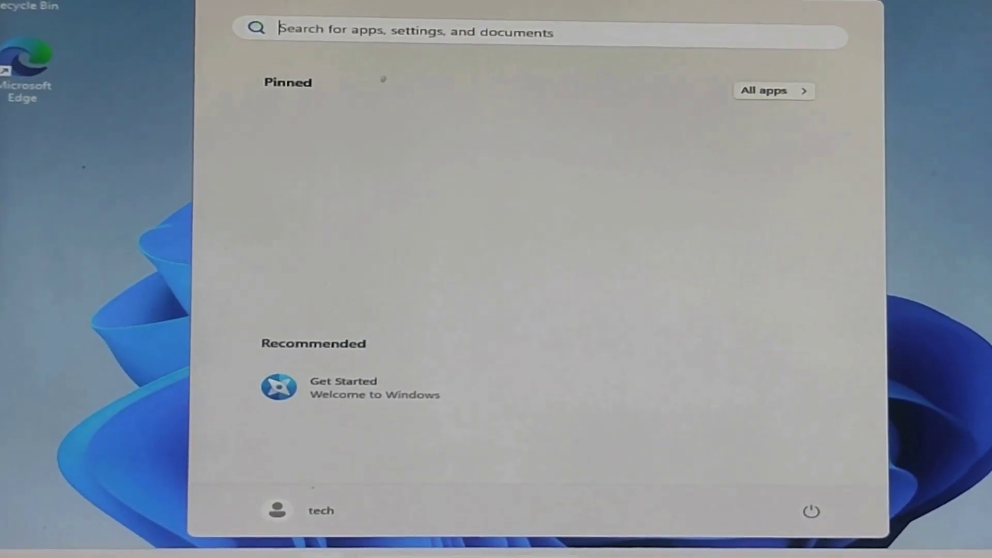
Dismiss the Windows 11 Start menu to get back to the desktop
key("super")
key("super")
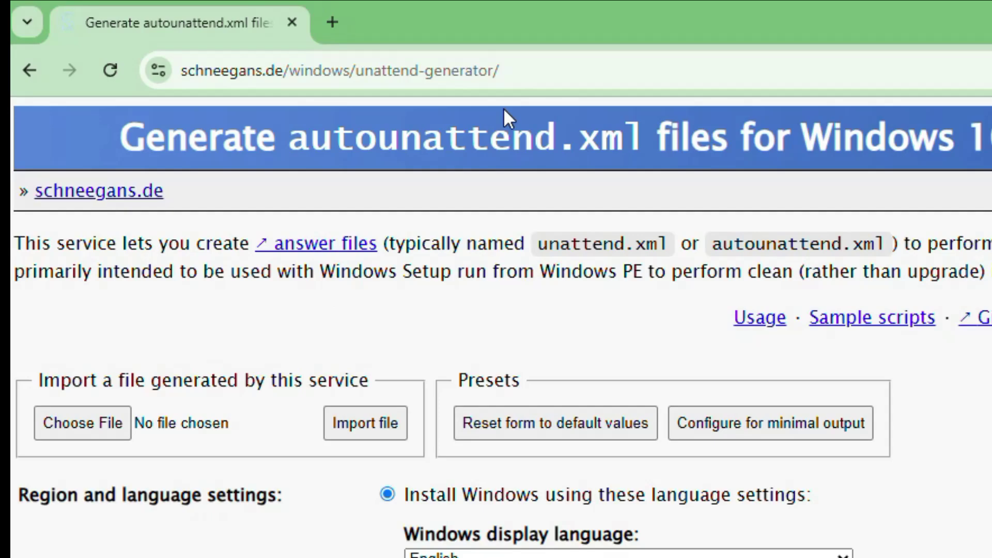
Select the schneegans.de unattend-generator address, then return focus to the generator page
left_click(530, 66)
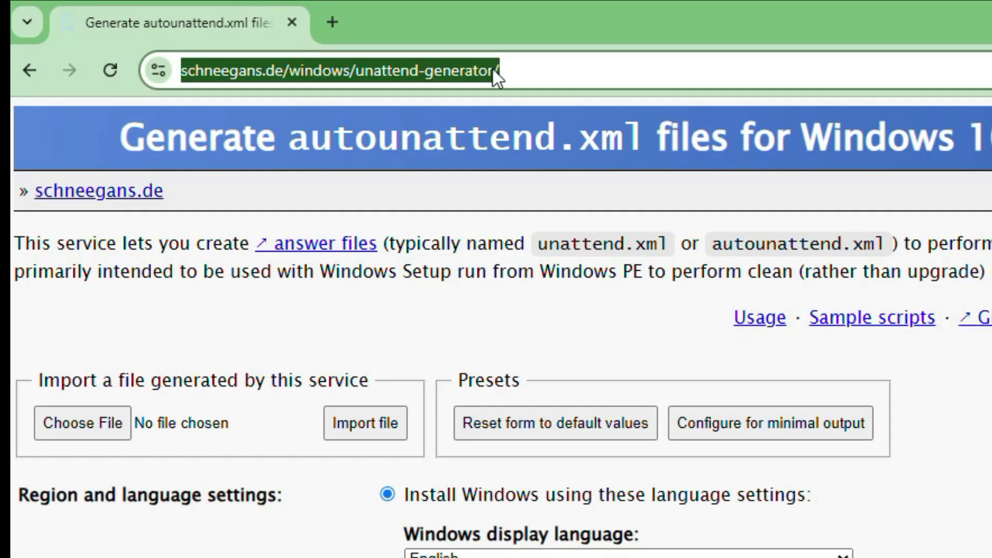
left_click(322, 339)
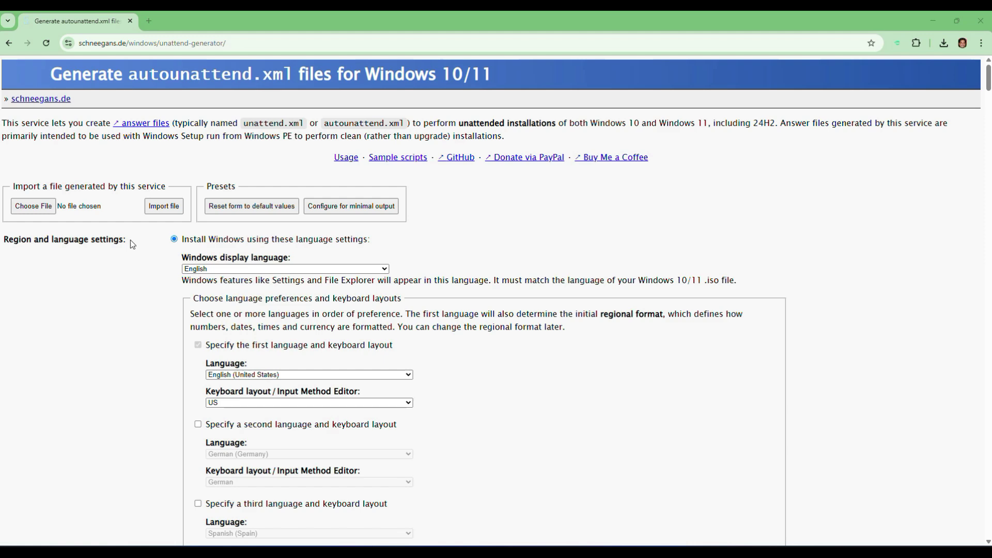
left_click_drag(131, 239, 5, 240)
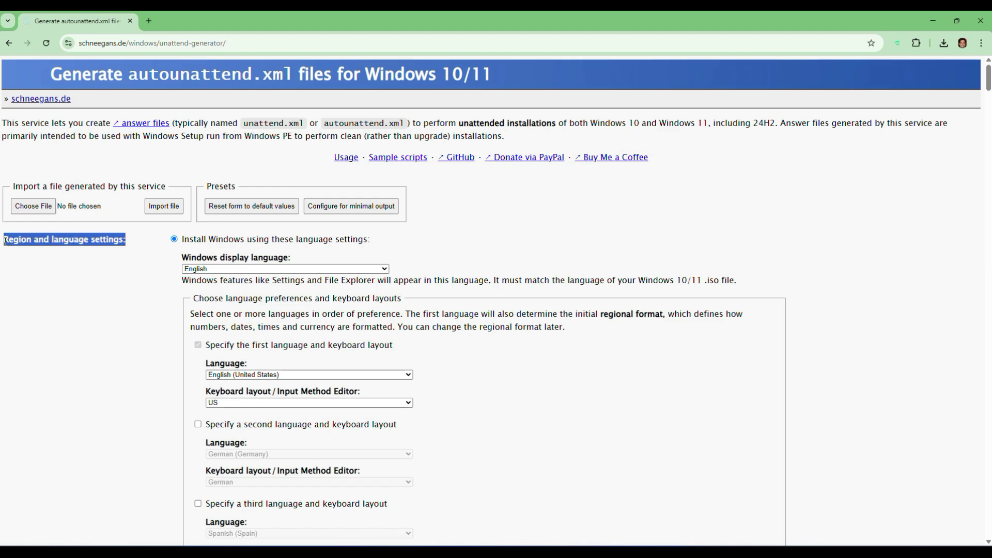
scroll(5, 241, "down", 1)
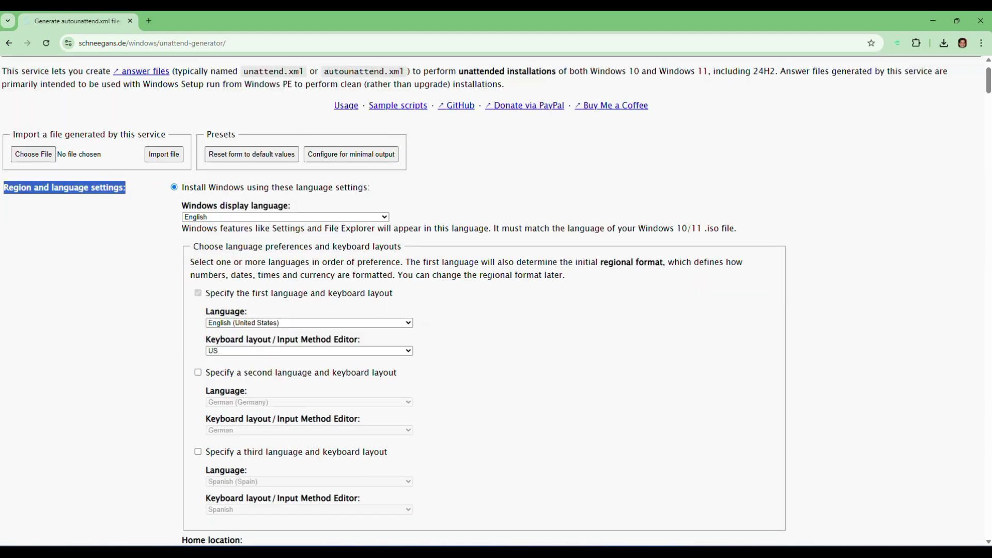
scroll(252, 305, "down", 1)
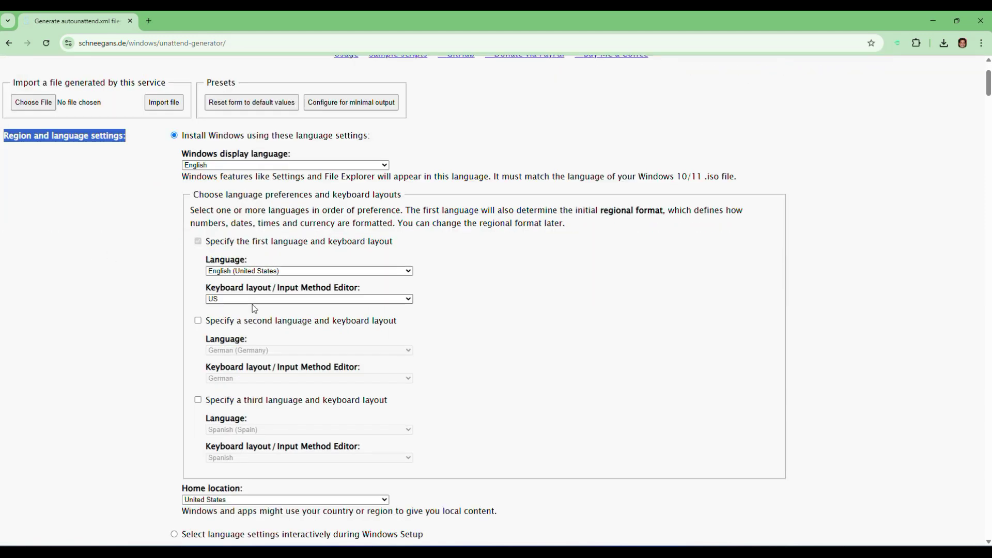
left_click(253, 272)
left_click(258, 272)
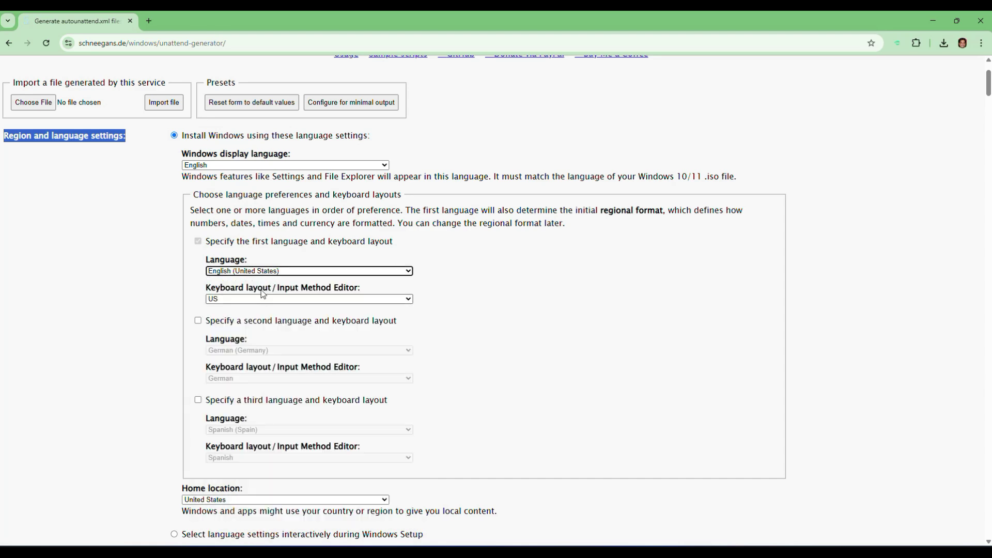
left_click(262, 299)
left_click(261, 299)
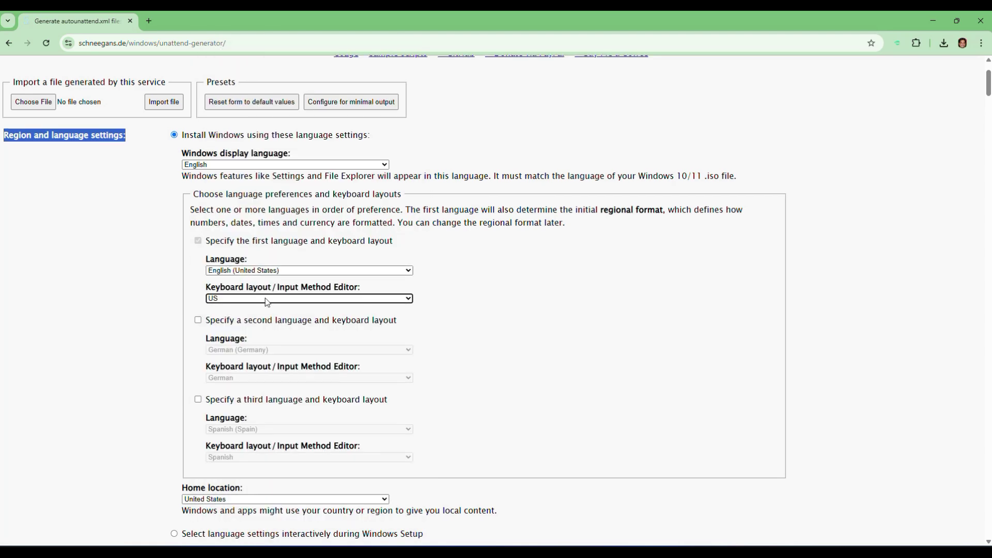
scroll(266, 301, "down", 2)
scroll(266, 303, "down", 3)
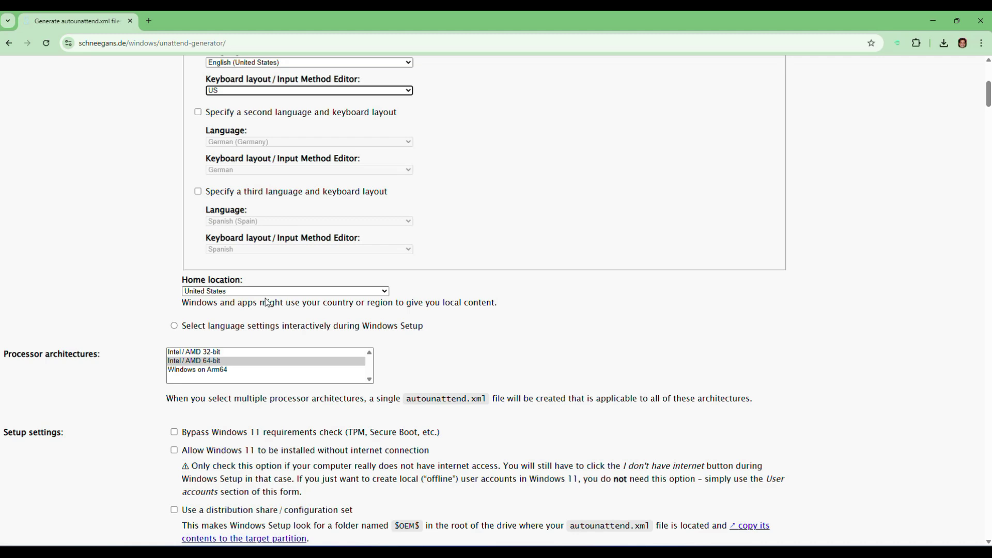
left_click_drag(101, 306, 2, 304)
left_click(200, 303)
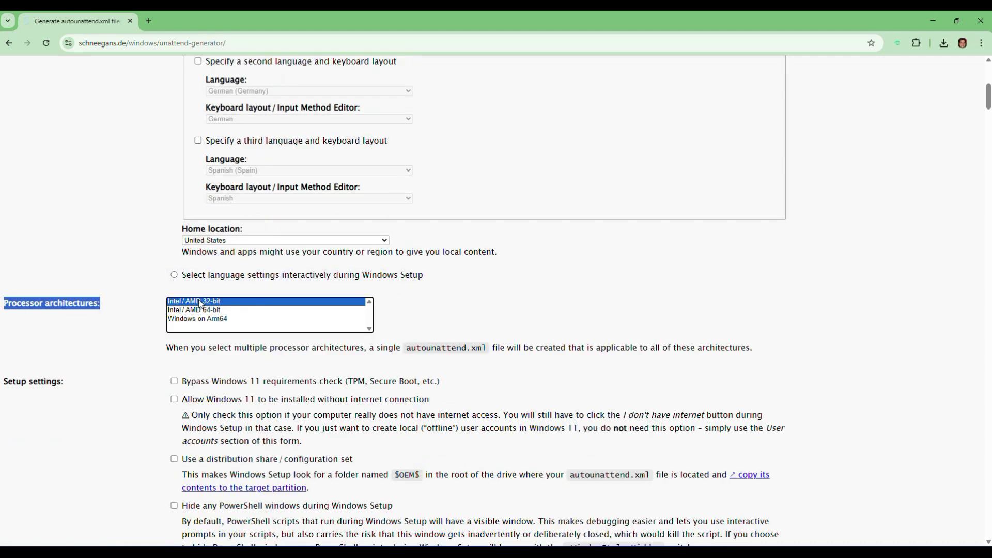
left_click(205, 311)
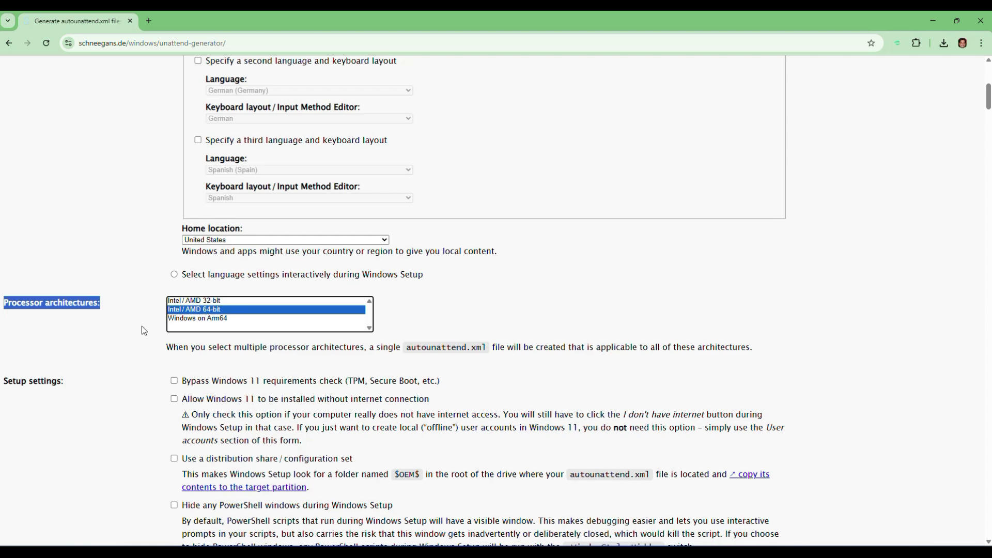
scroll(143, 329, "down", 2)
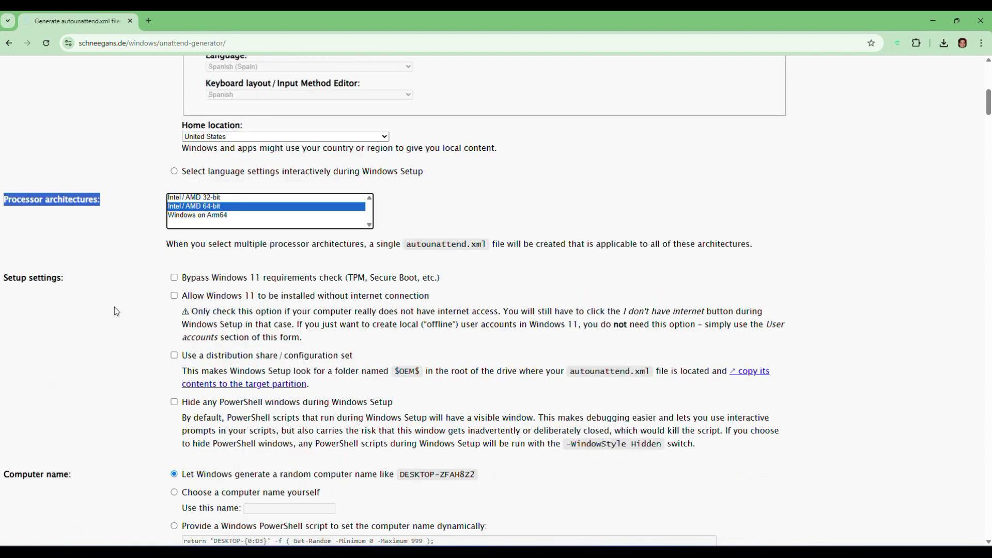
Tick 'Bypass Windows 11 requirements check' and 'Allow installation without internet connection' under Setup settings
left_click_drag(70, 282, 7, 283)
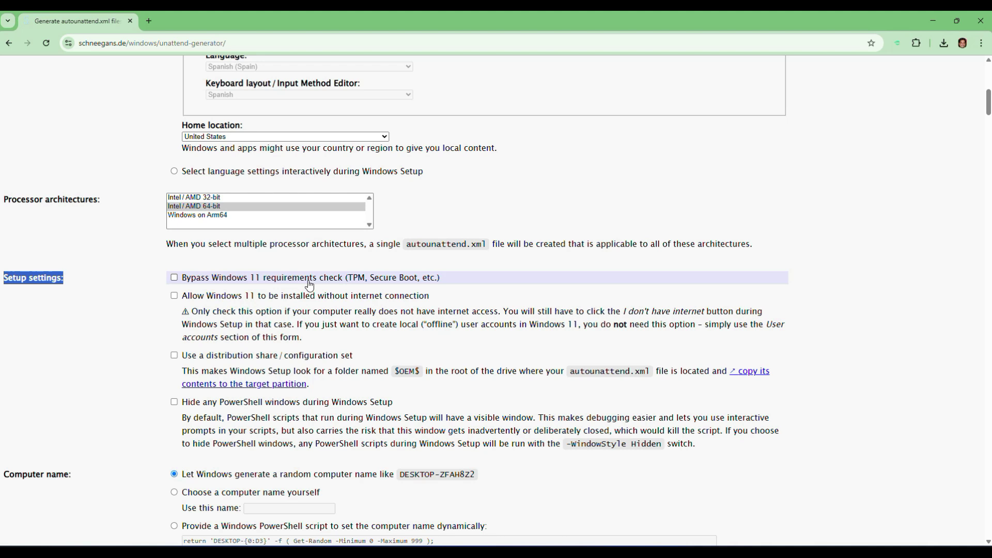
left_click(175, 280)
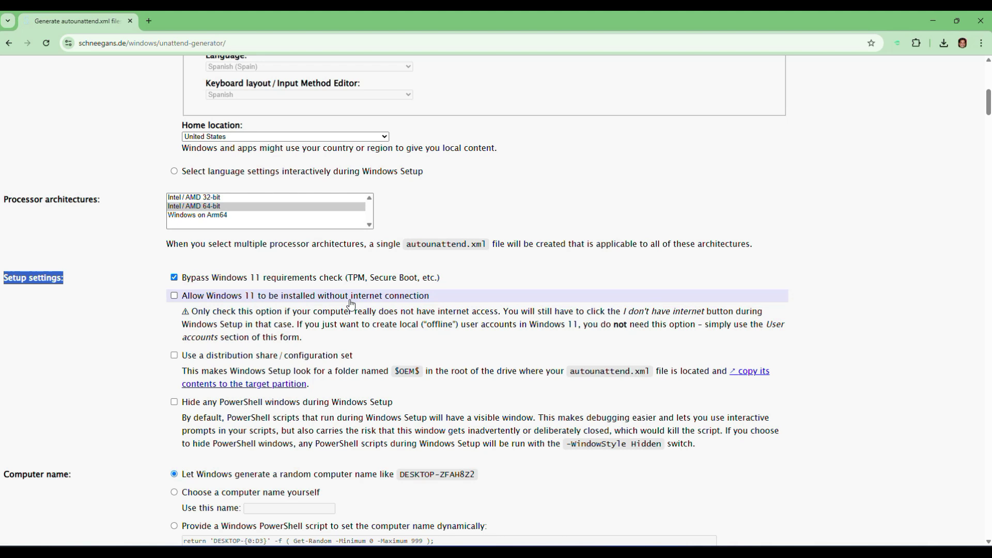
left_click(174, 297)
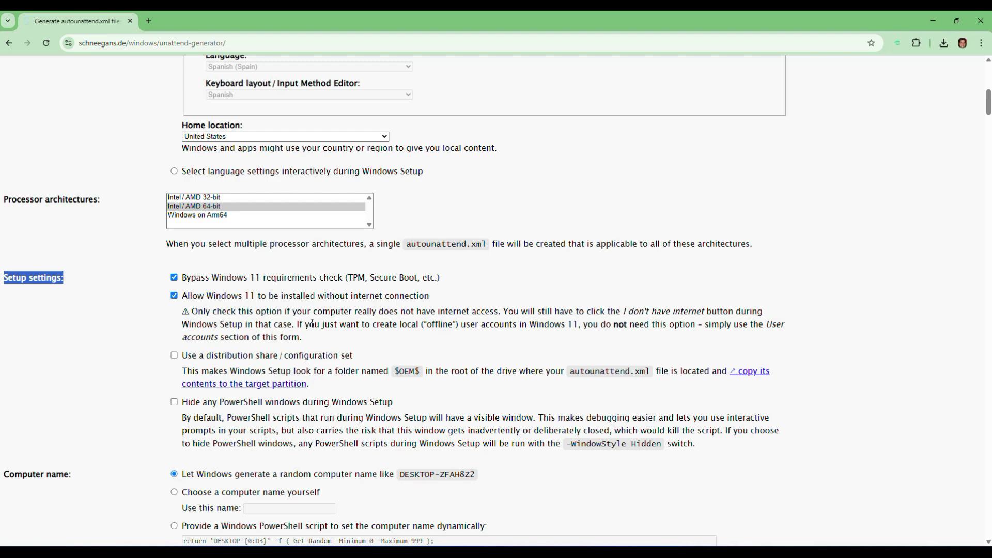
scroll(301, 327, "down", 1)
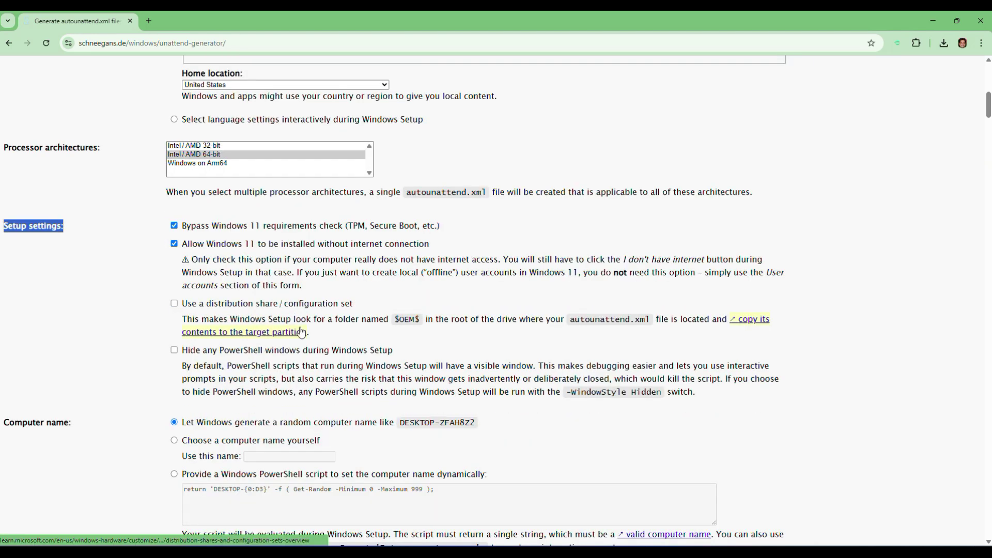
Choose a custom computer name and enter 'Tech Infokart' as the name
scroll(302, 331, "down", 3)
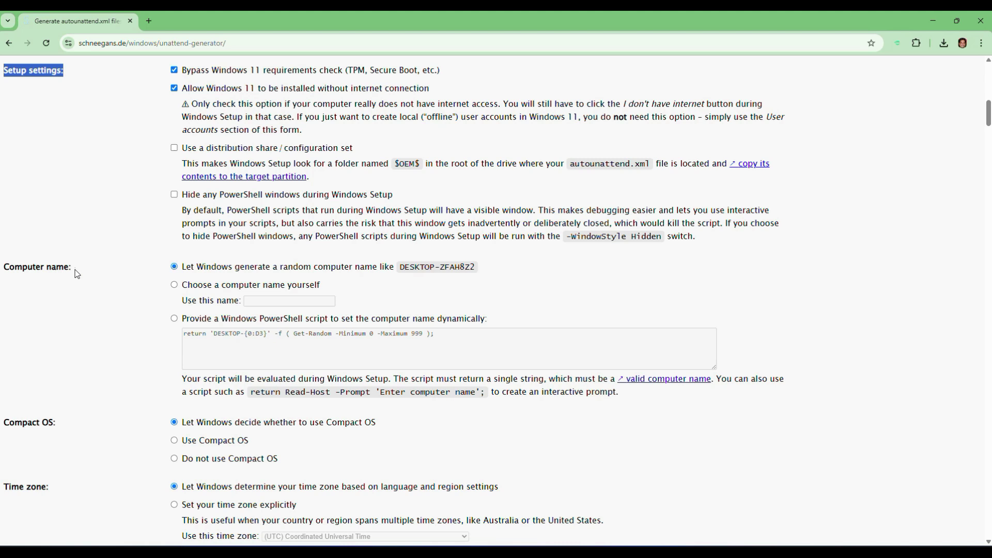
left_click_drag(77, 273, 5, 271)
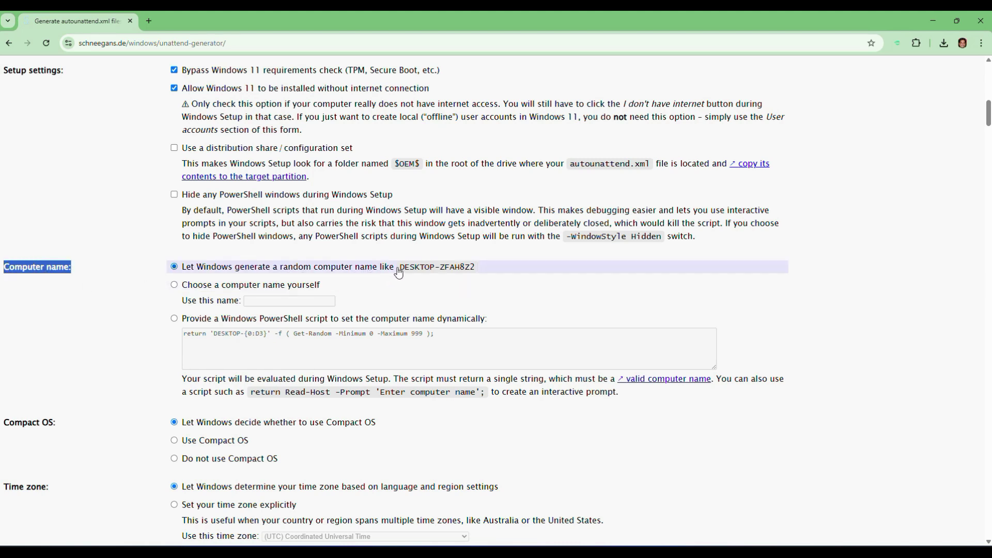
left_click(176, 289)
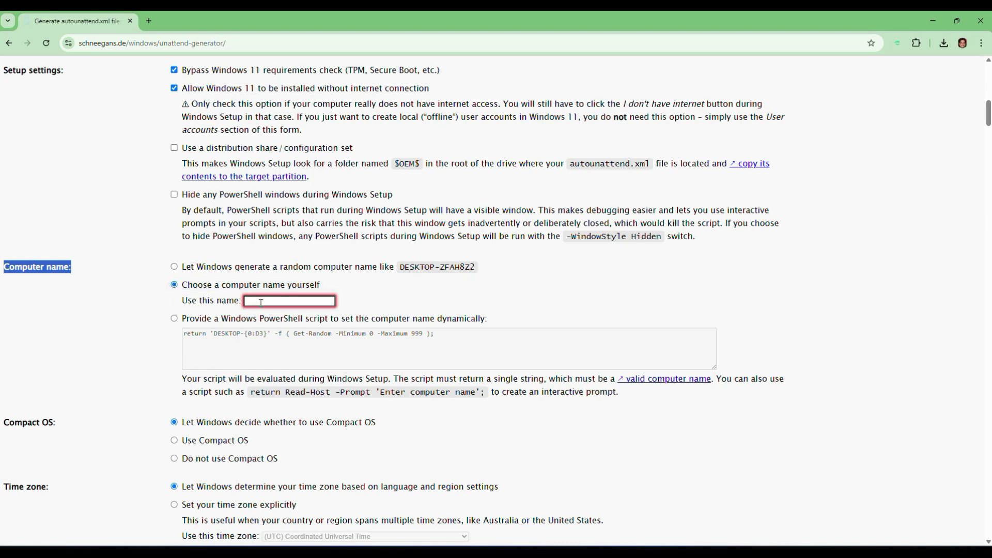
left_click(261, 303)
type("Tech Infokart")
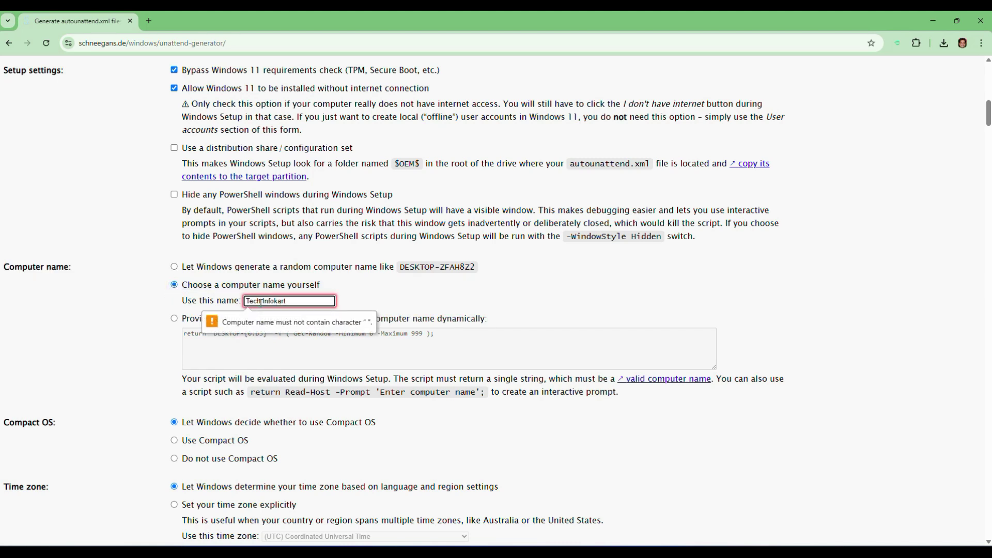
scroll(114, 317, "down", 3)
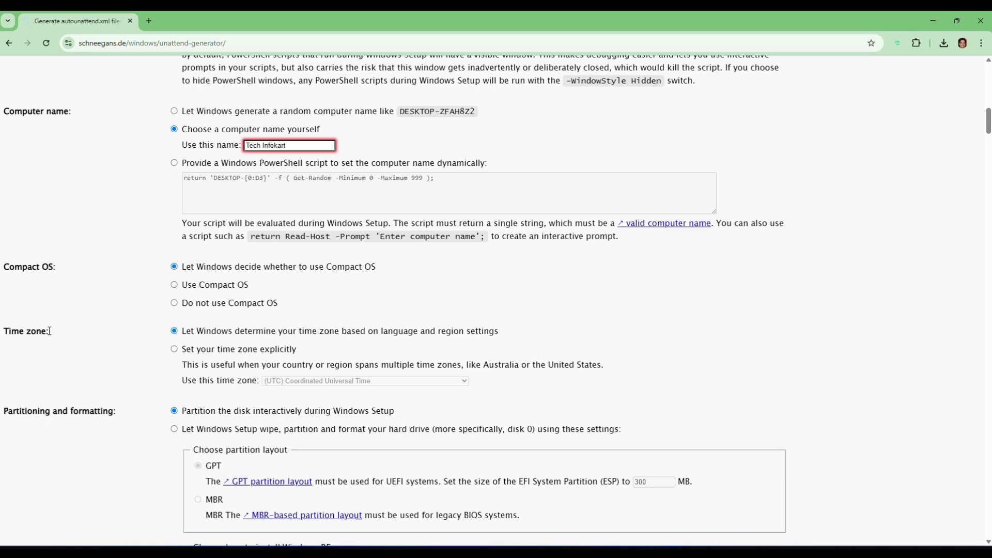
left_click_drag(51, 333, 5, 332)
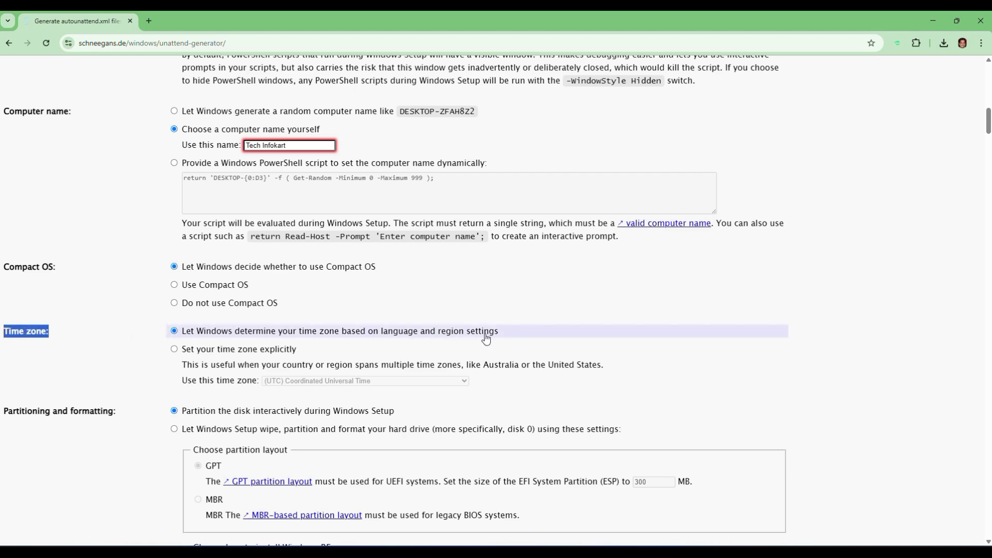
scroll(145, 353, "down", 2)
Have Setup wipe and partition disk 0 automatically, raising the recovery partition to 1024 MB
left_click_drag(120, 310, 3, 310)
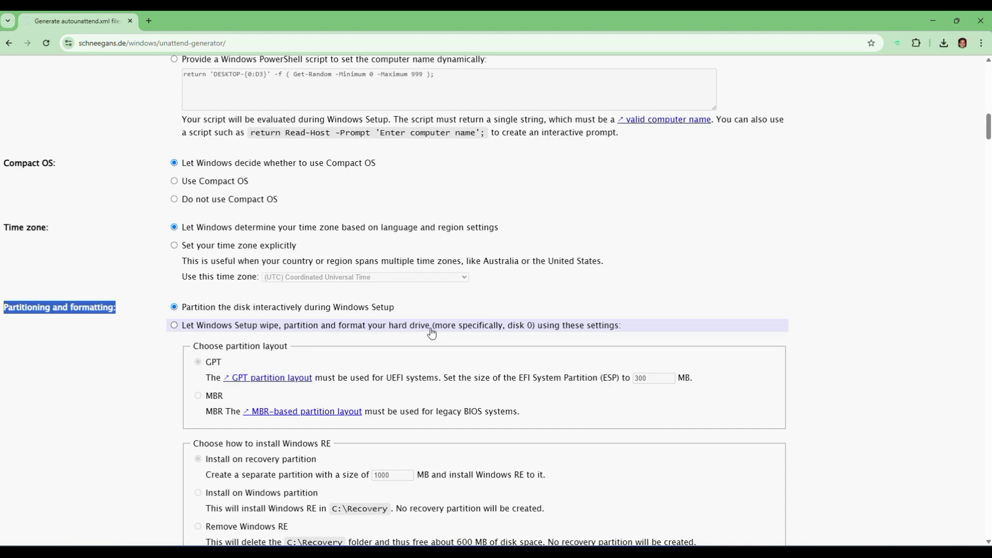
left_click(174, 326)
scroll(288, 349, "down", 1)
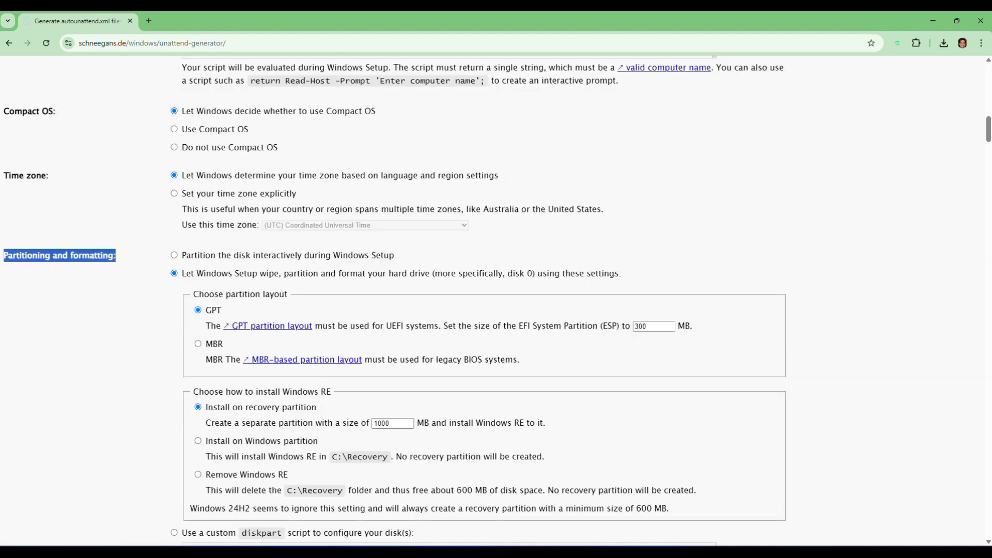
scroll(388, 329, "down", 1)
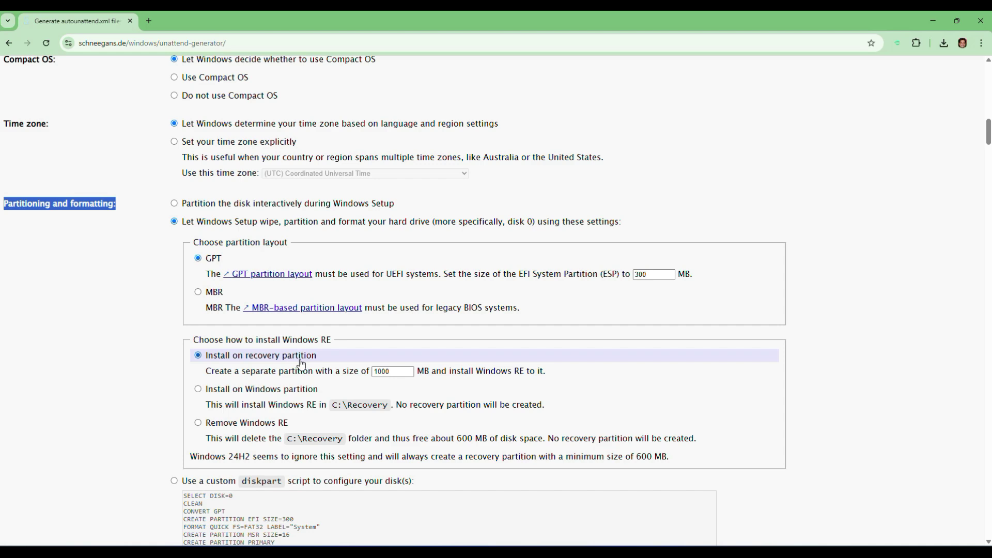
left_click(410, 370)
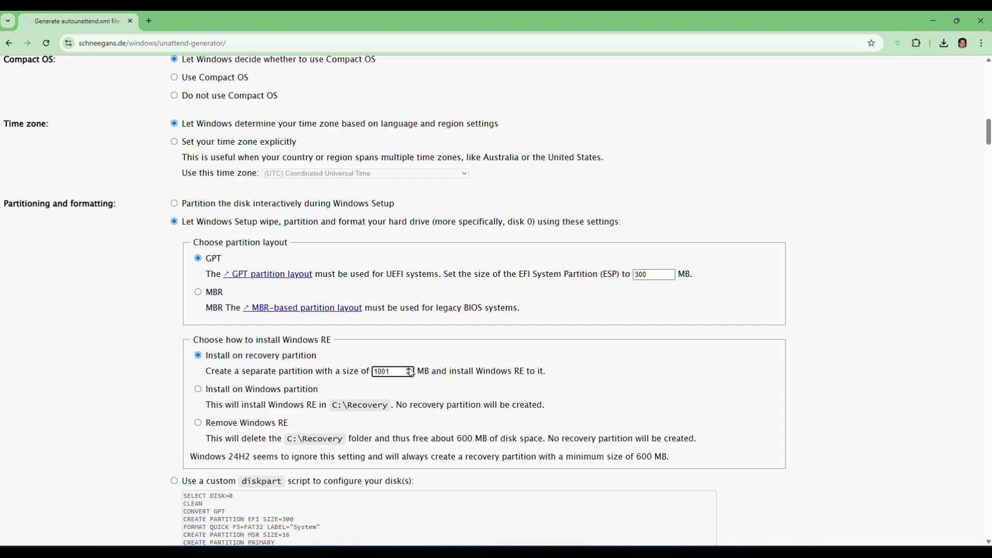
left_click_drag(410, 370, 409, 370)
scroll(171, 378, "down", 14)
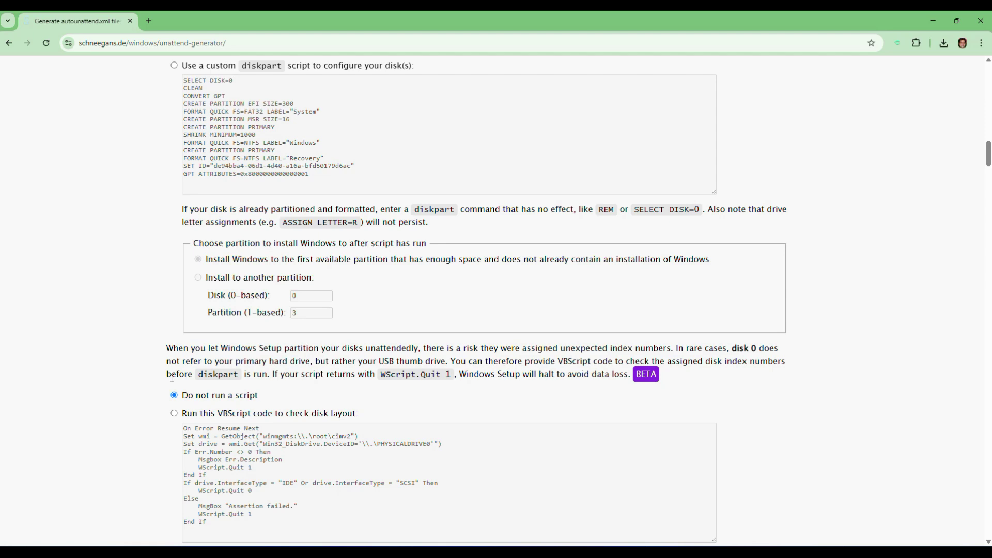
scroll(170, 382, "down", 1)
left_click_drag(78, 257, 3, 257)
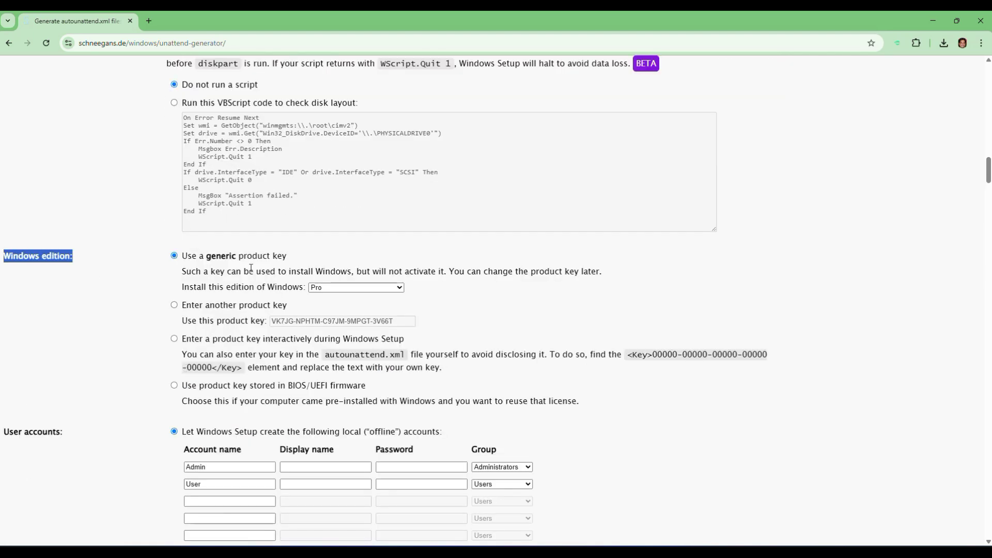
left_click(337, 288)
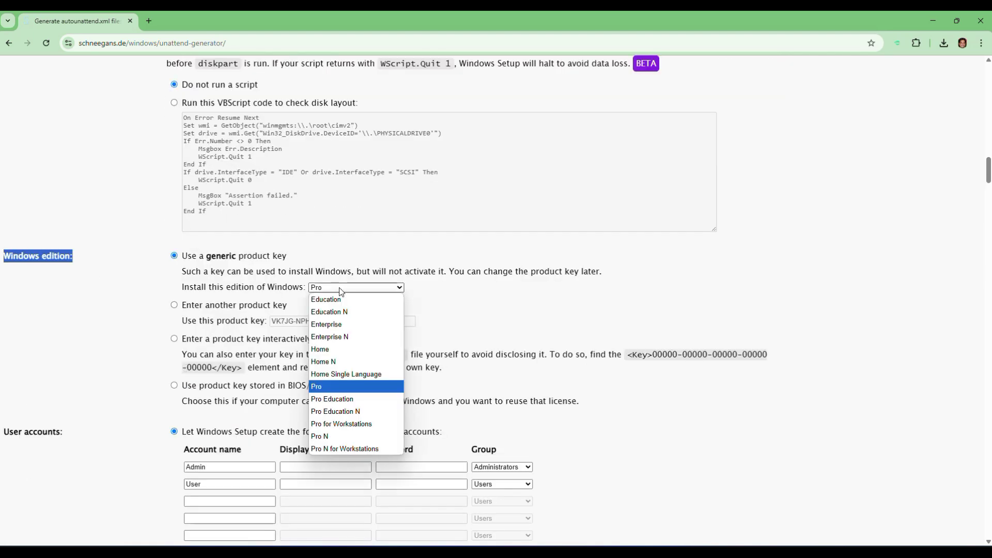
left_click(337, 388)
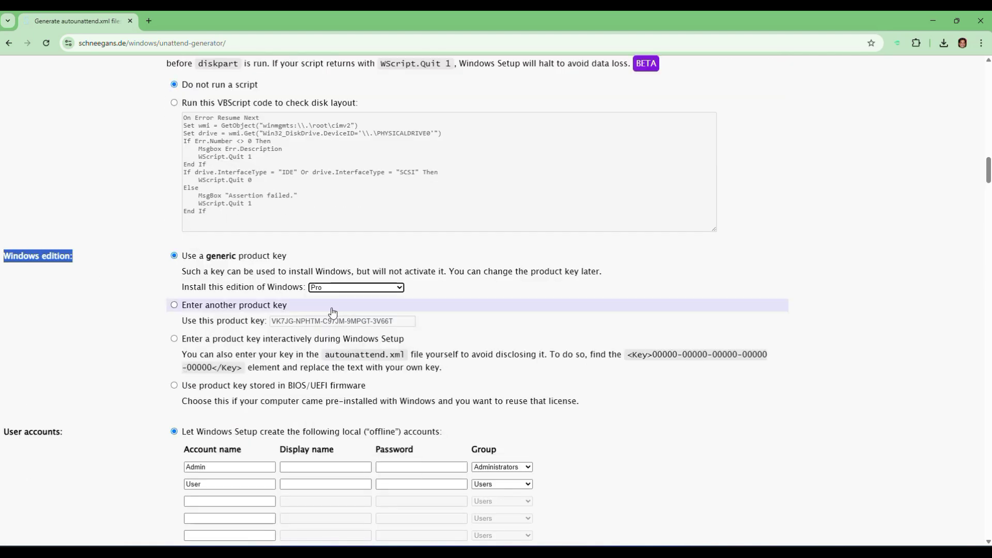
left_click(174, 304)
left_click(174, 255)
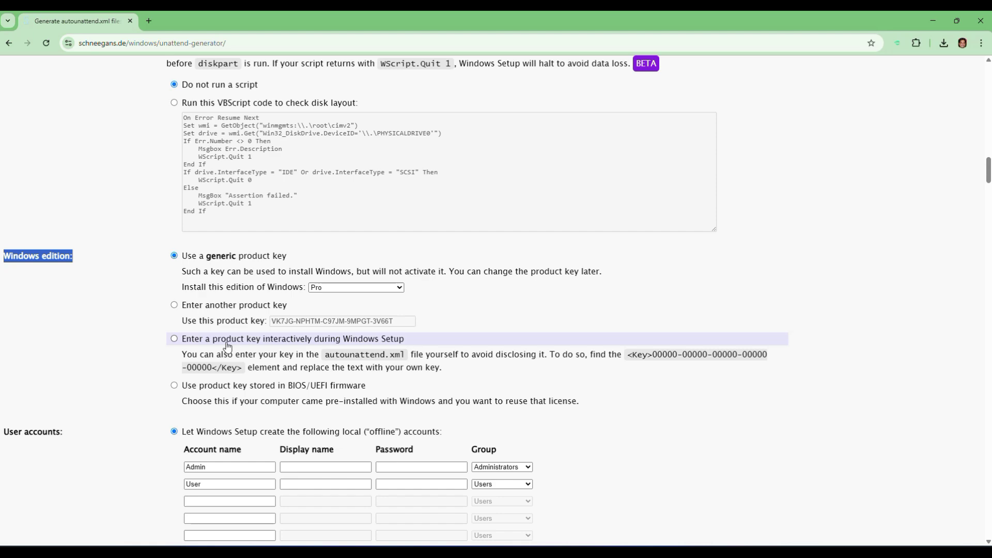
scroll(235, 350, "down", 1)
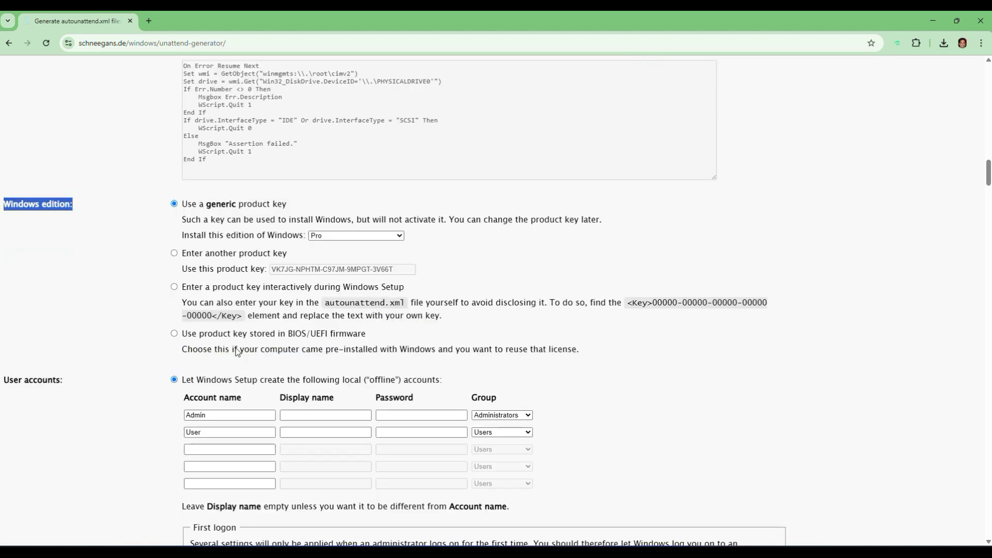
Rename the first account from 'Admin' to 'Tech Infokart123' with display name 'tec'
scroll(237, 352, "down", 1)
left_click_drag(66, 331, 6, 330)
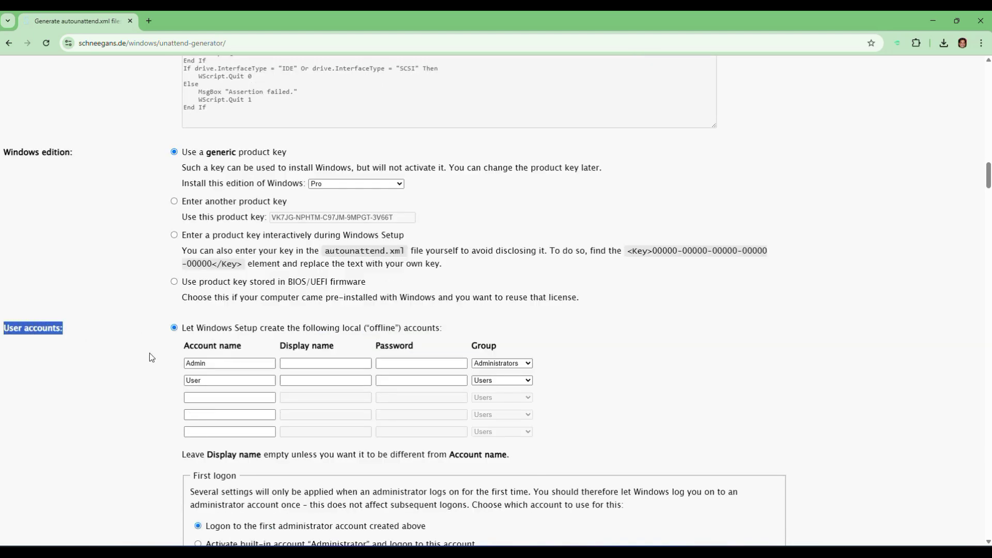
scroll(166, 355, "down", 1)
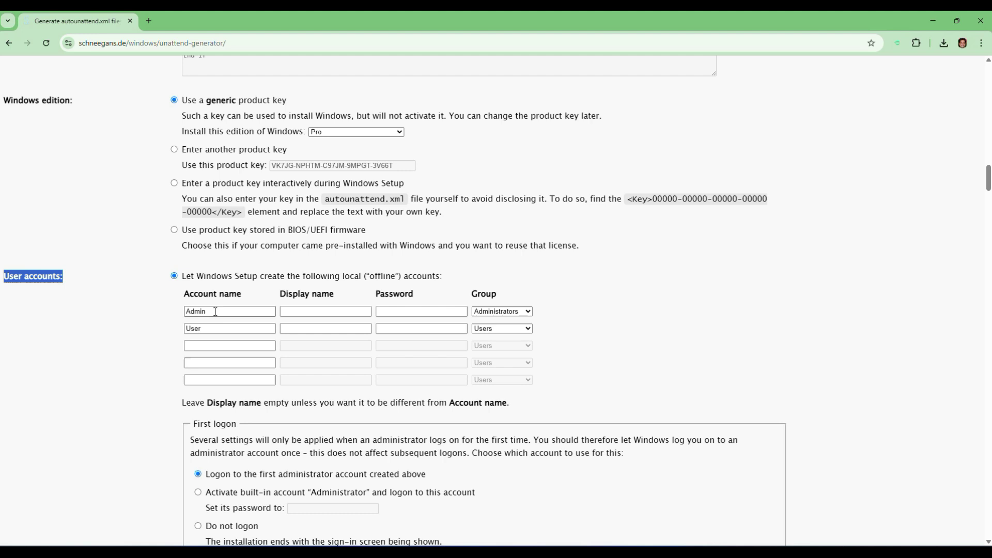
left_click(215, 312)
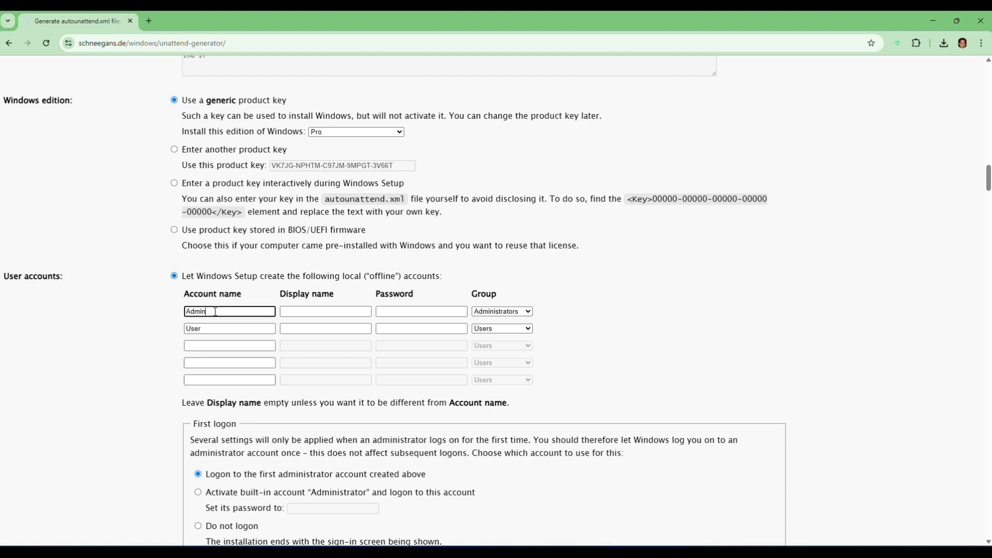
left_click_drag(215, 312, 168, 316)
type("Tech Infokart123")
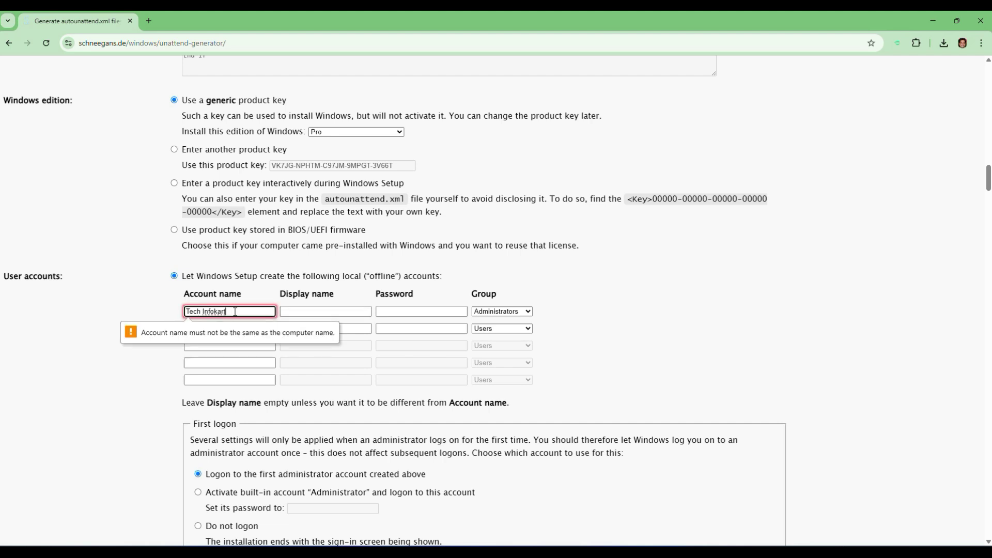
left_click(302, 312)
type("tech")
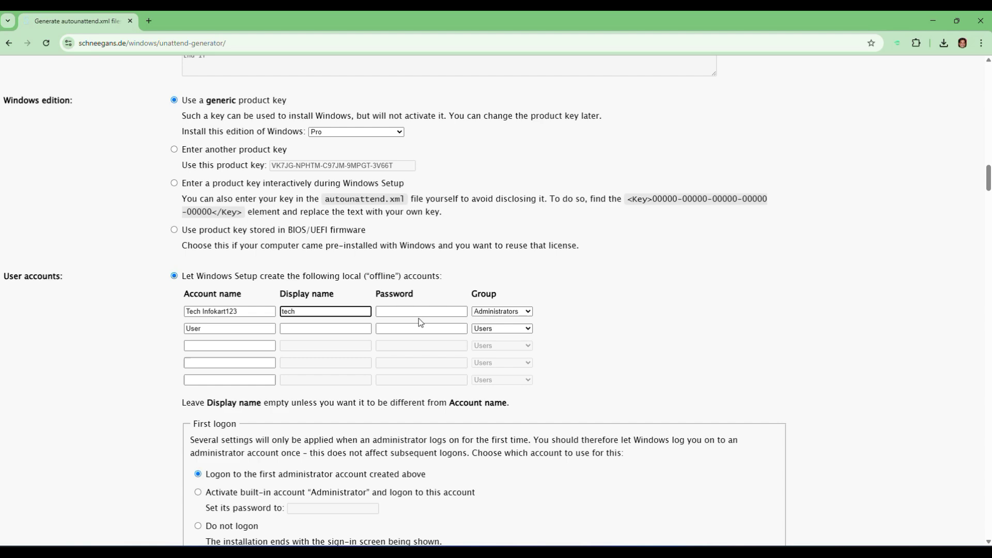
left_click(419, 312)
Clear the second account's name 'User' to remove that account
double_click(253, 329)
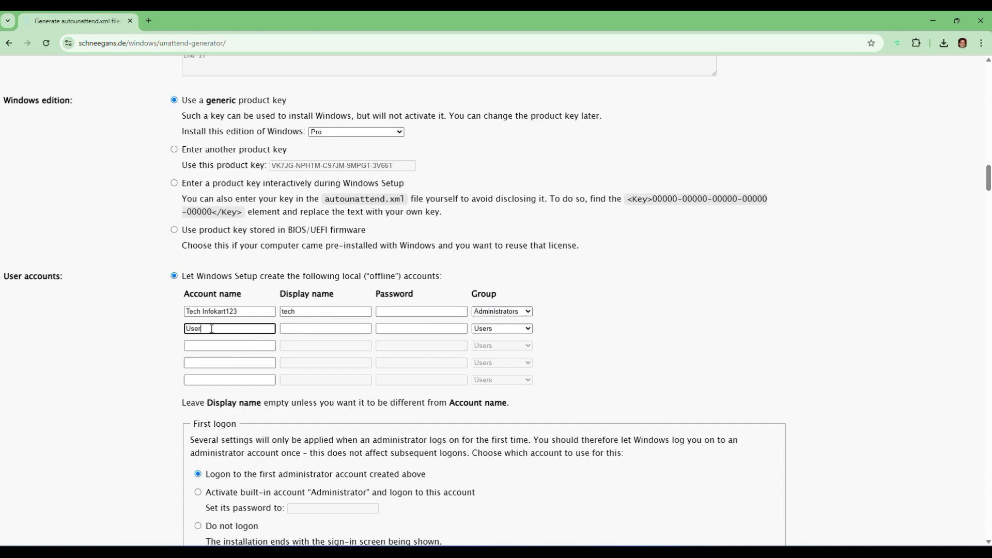
key("BackSpace")
scroll(132, 327, "down", 1)
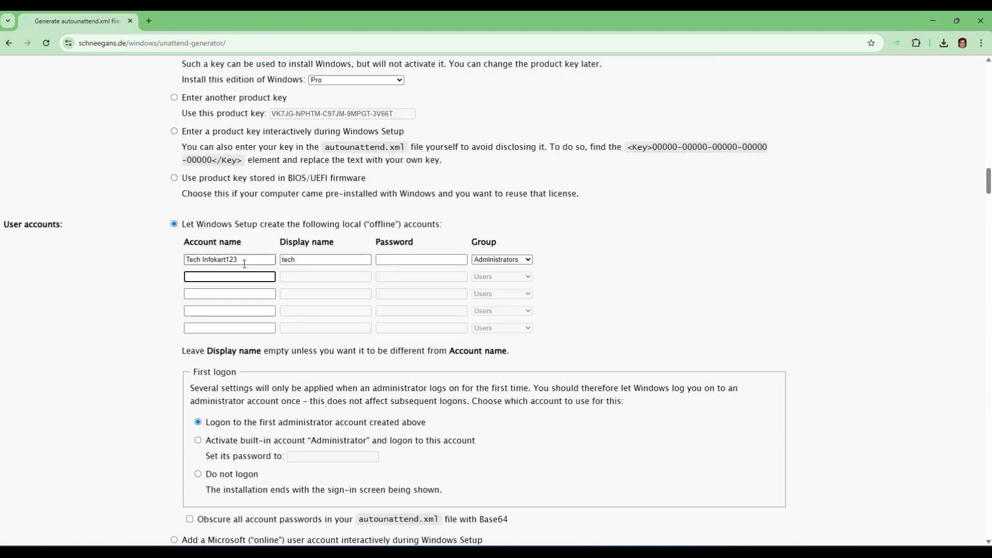
Enable the classic context menu, File Explorer opening to This PC, and the taskbar End task command
scroll(157, 380, "down", 5)
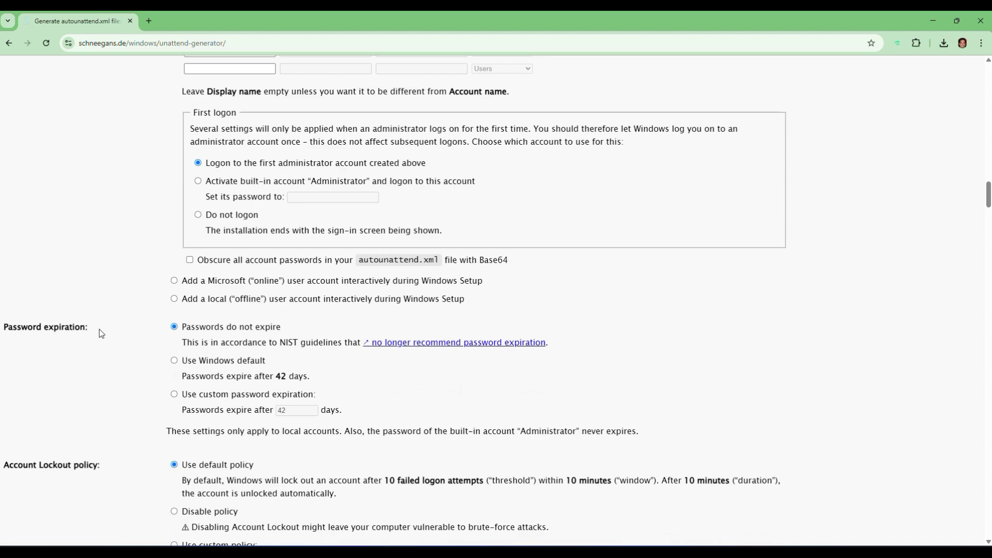
left_click_drag(71, 329, 5, 333)
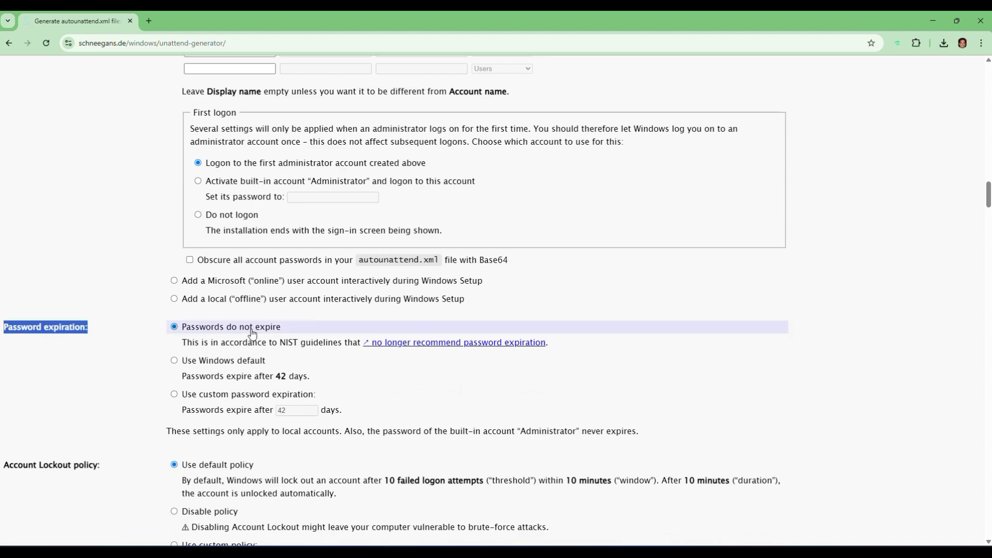
scroll(253, 335, "down", 6)
left_click_drag(88, 281, 6, 283)
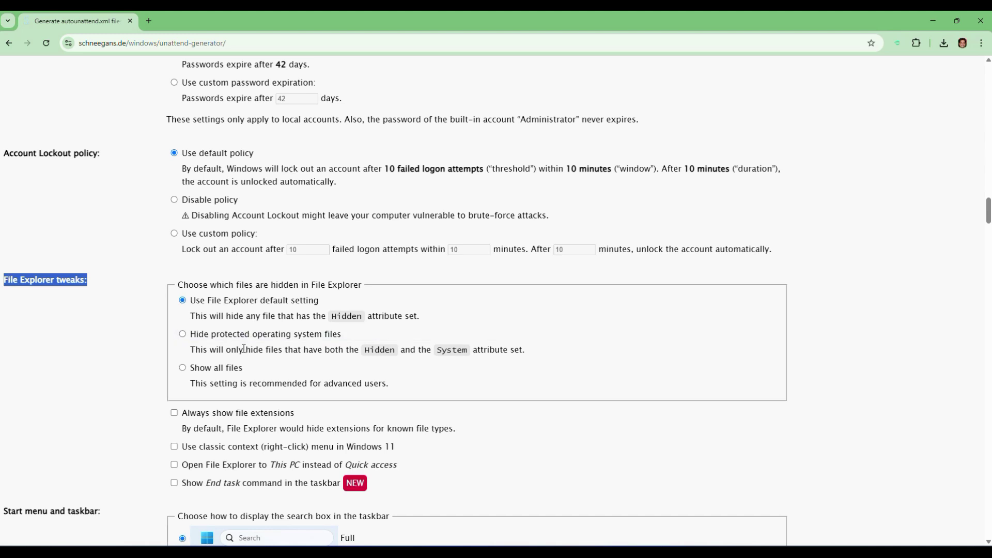
scroll(252, 383, "down", 1)
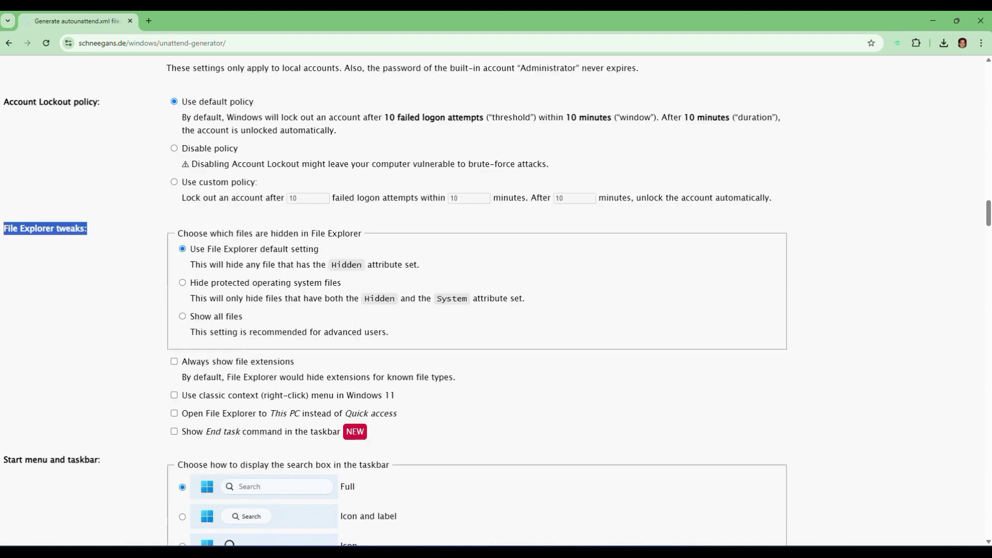
left_click(174, 396)
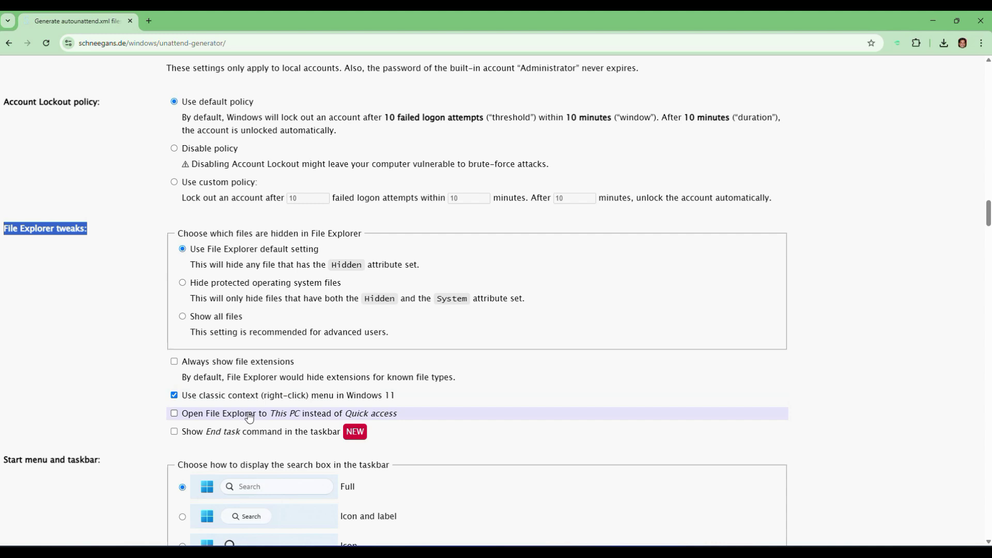
left_click(174, 414)
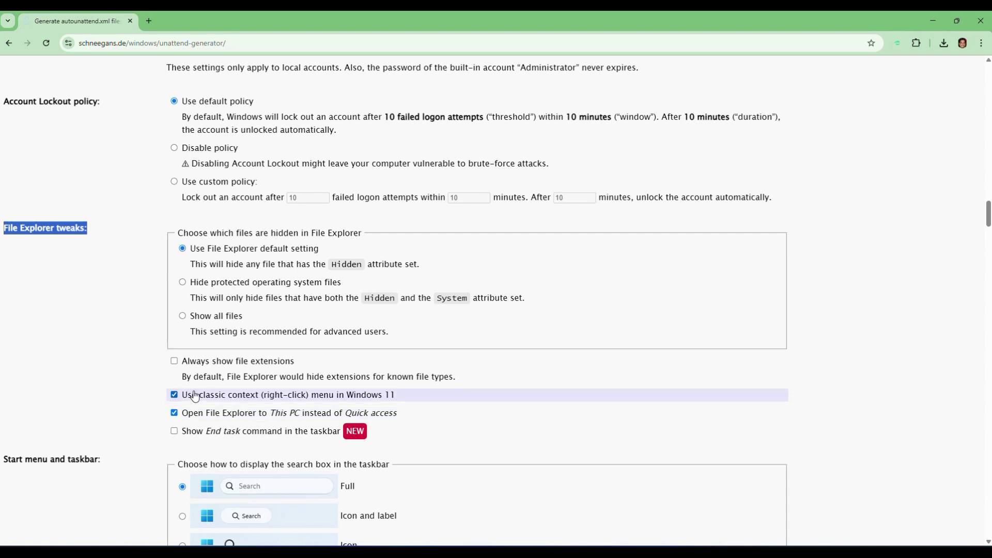
scroll(195, 397, "down", 1)
left_click(174, 379)
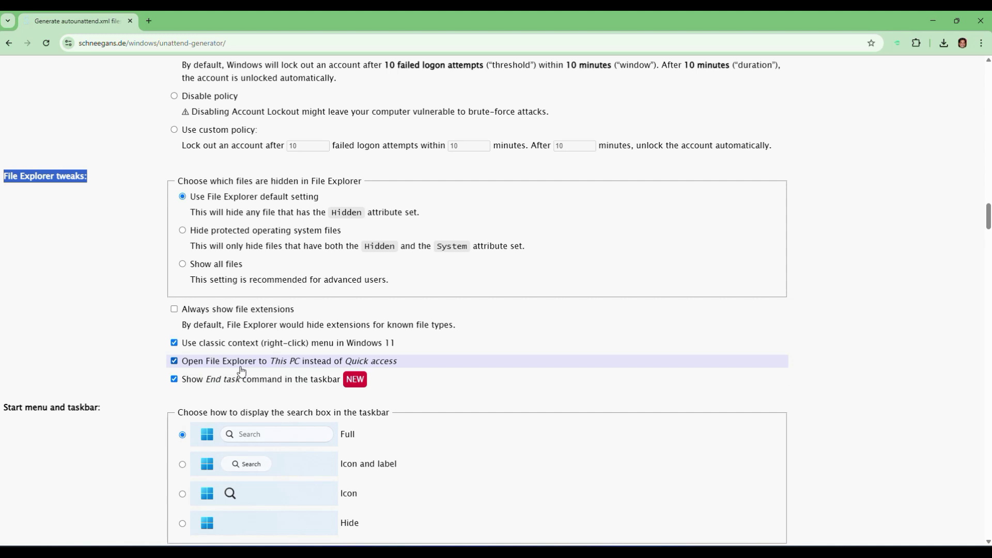
scroll(241, 371, "down", 2)
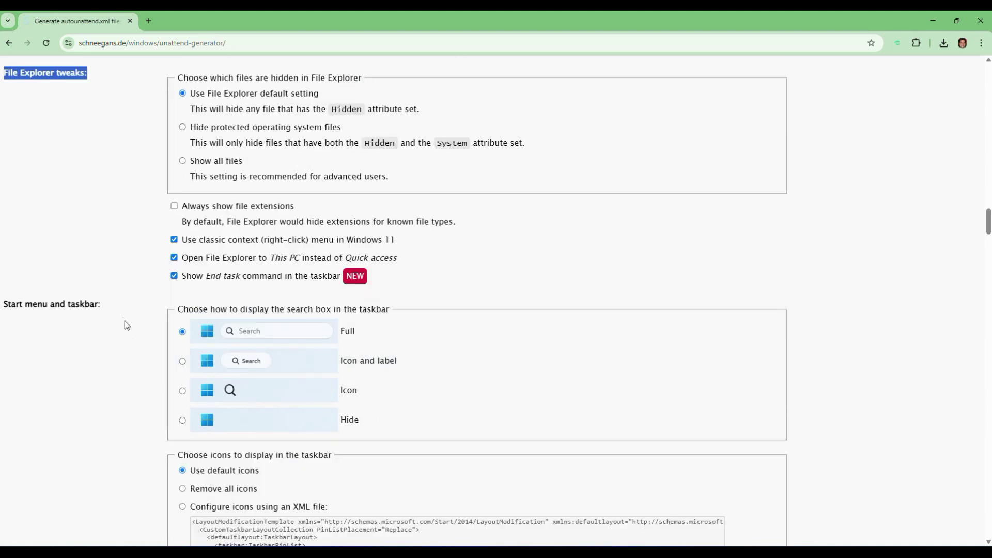
Tick Disable widgets, leaving the taskbar search box on Full after trying the other options
left_click(108, 306)
left_click_drag(109, 306, 11, 312)
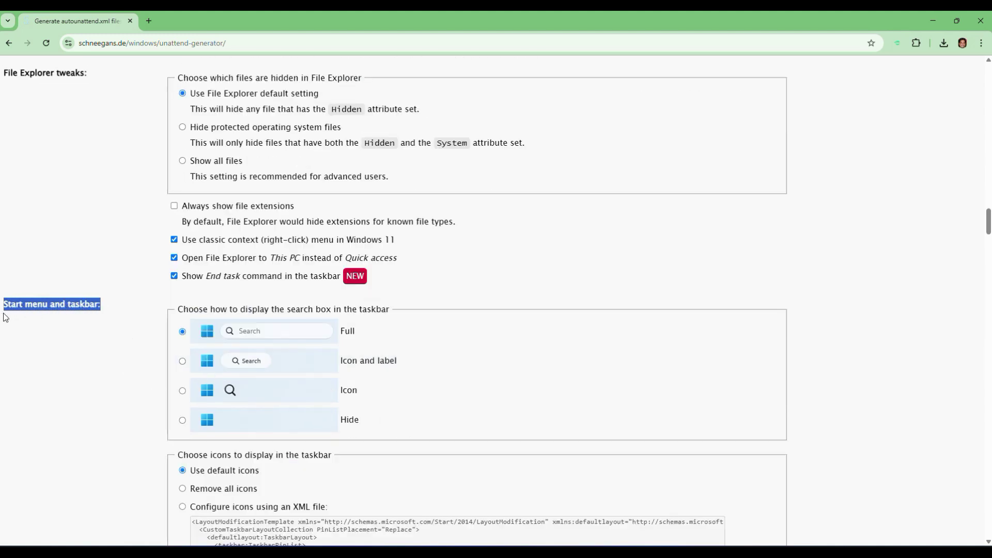
left_click(183, 362)
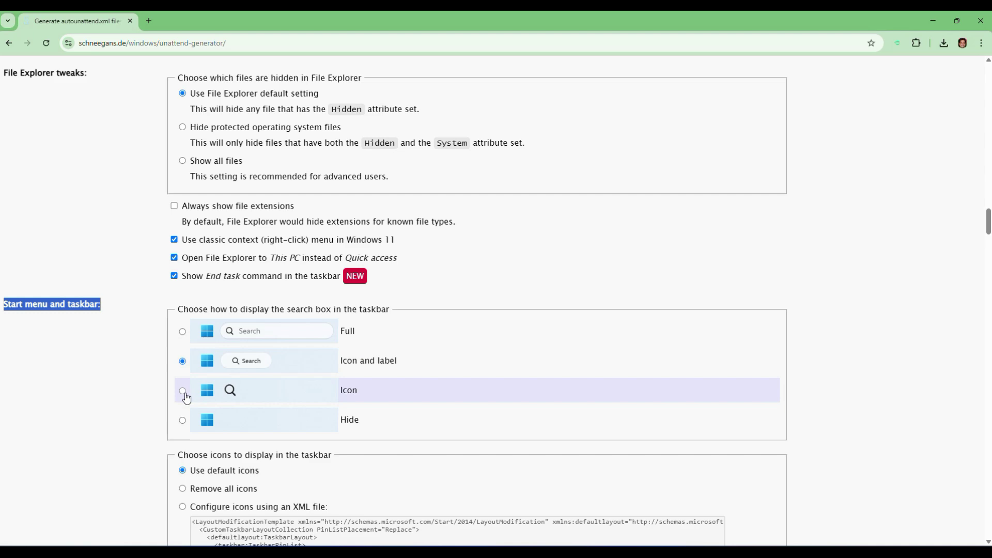
left_click(183, 420)
left_click(182, 331)
scroll(117, 361, "down", 5)
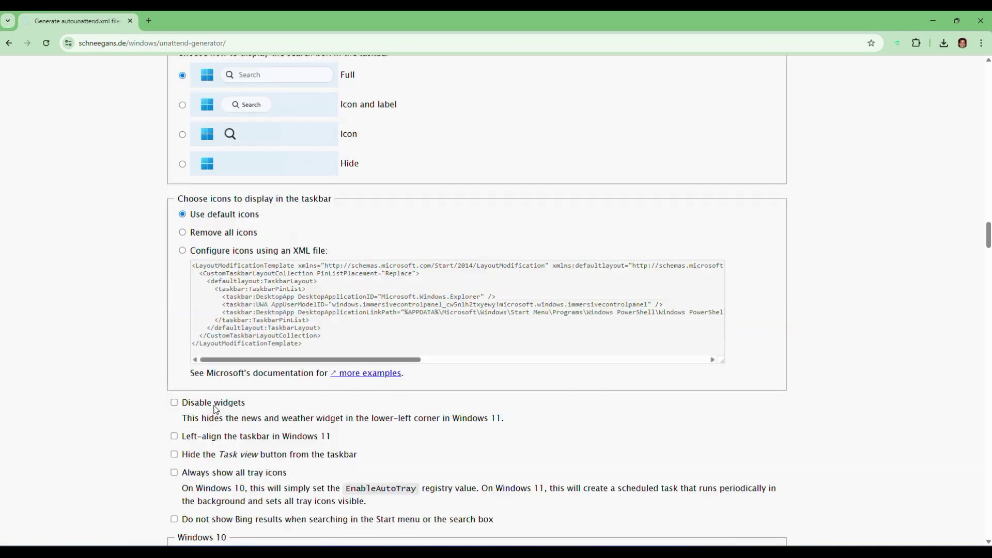
scroll(216, 408, "down", 1)
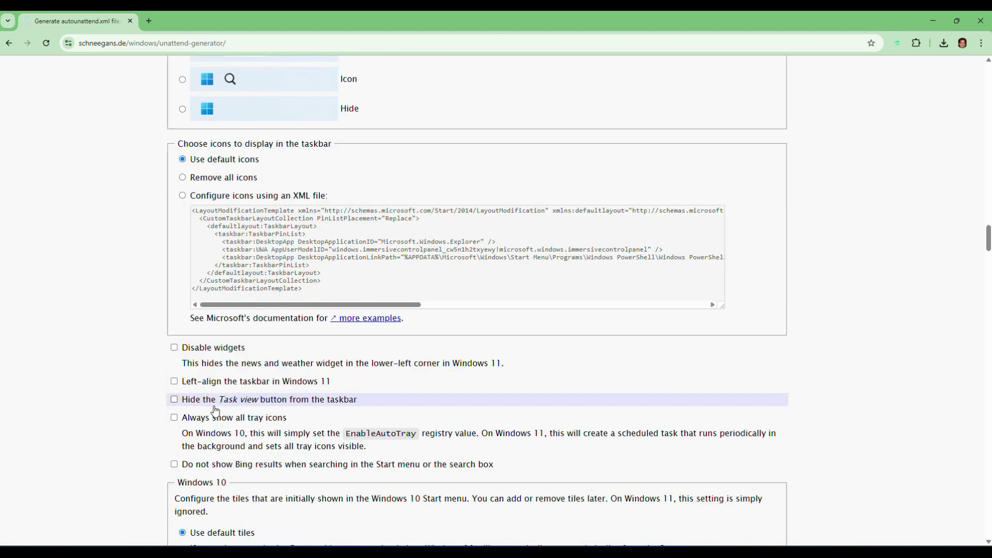
left_click(174, 348)
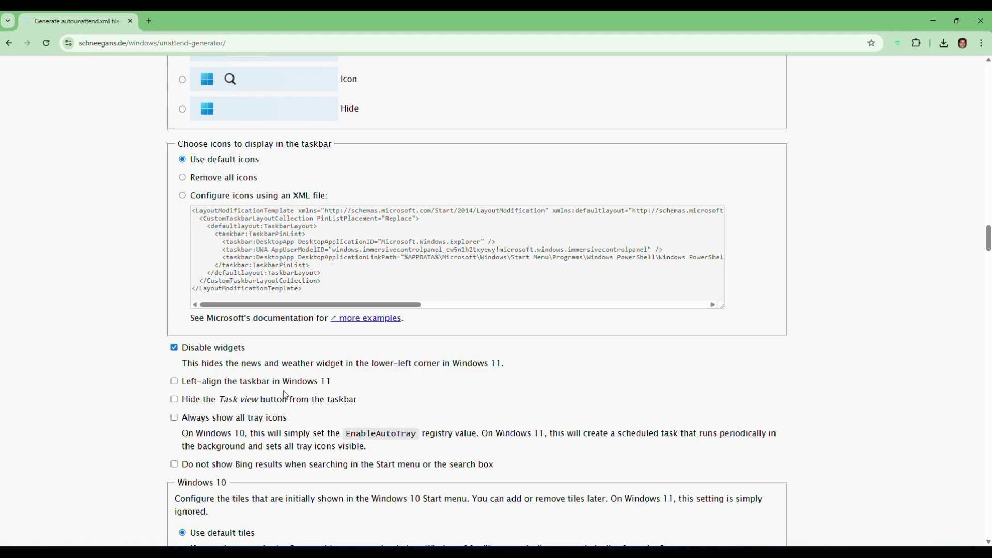
scroll(286, 396, "down", 13)
Check Disable Windows Defender, Disable Fast Startup, Disable UAC and Enable Remote Desktop (RDP)
left_click_drag(68, 283, 9, 284)
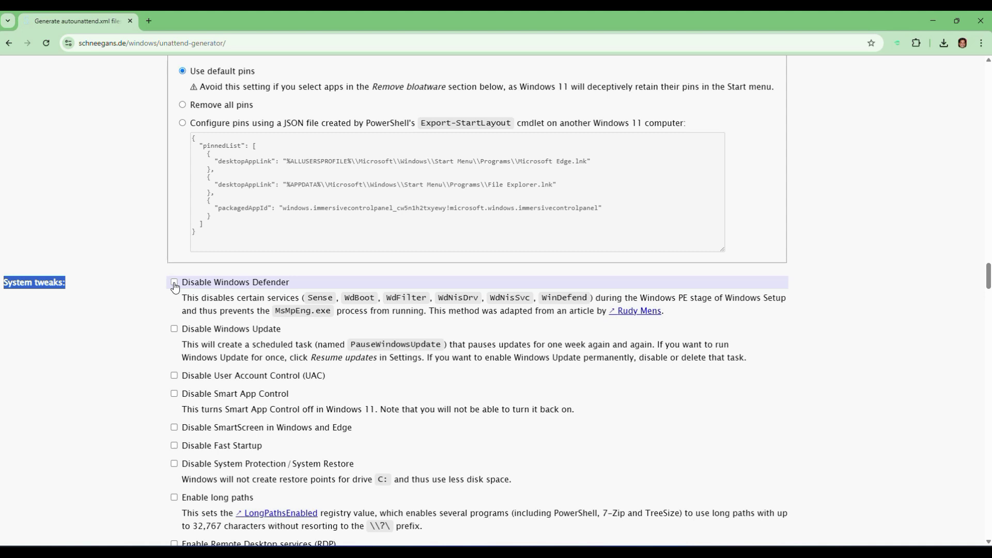
left_click(175, 282)
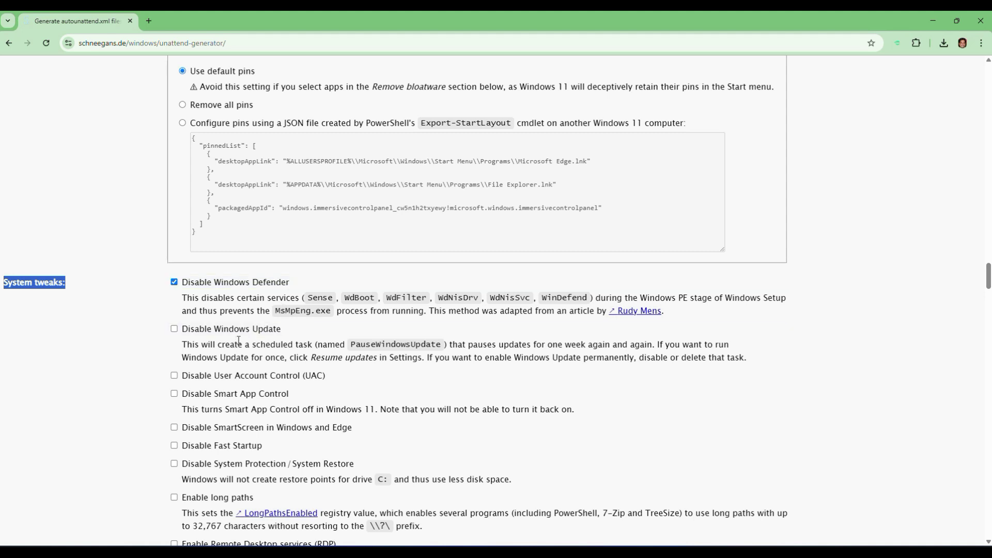
scroll(241, 342, "down", 1)
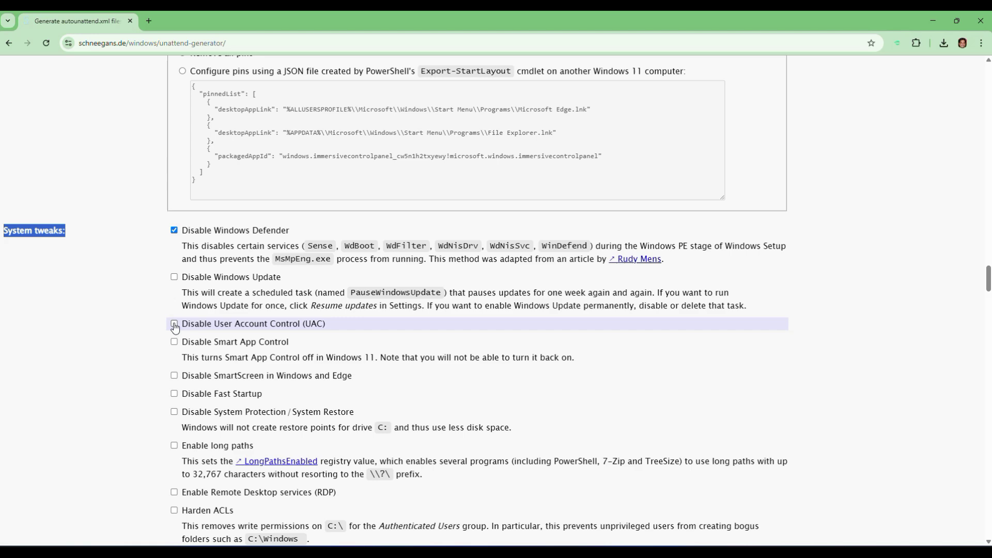
left_click(174, 393)
left_click(175, 326)
scroll(153, 353, "down", 4)
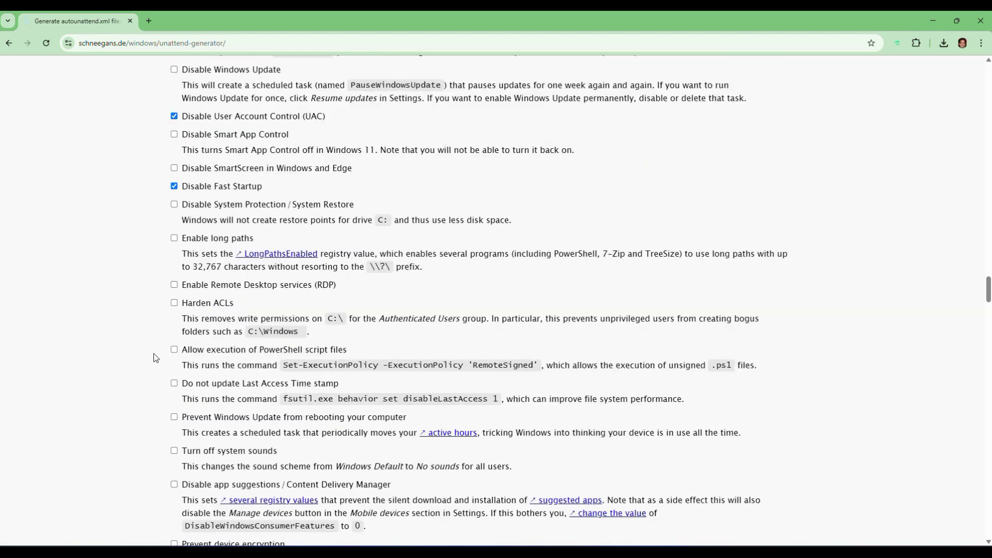
left_click(174, 285)
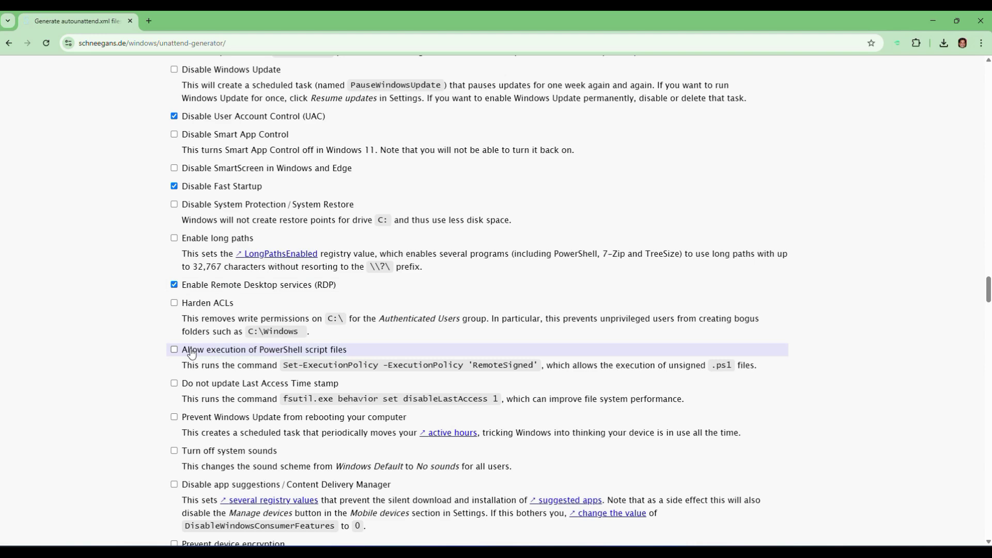
Set visual effects to 'Adjust for best performance'
scroll(191, 353, "down", 7)
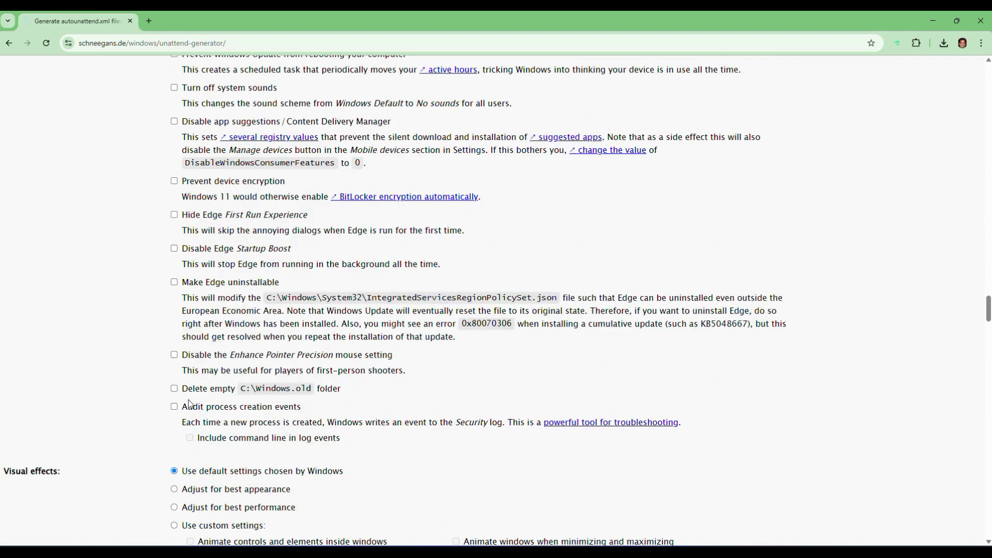
scroll(190, 404, "down", 3)
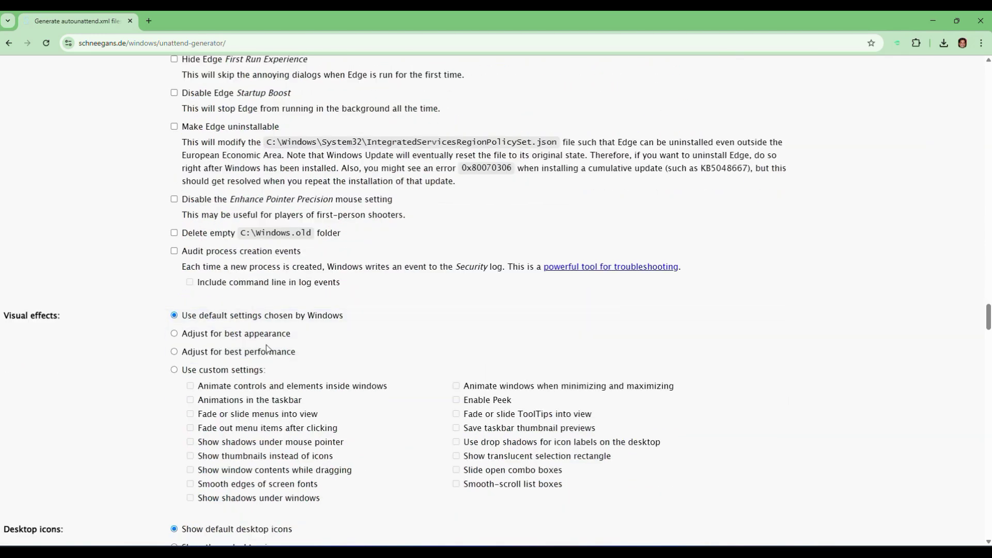
left_click(174, 351)
Show only the This PC, Recycle bin and Network desktop icons
scroll(148, 362, "down", 4)
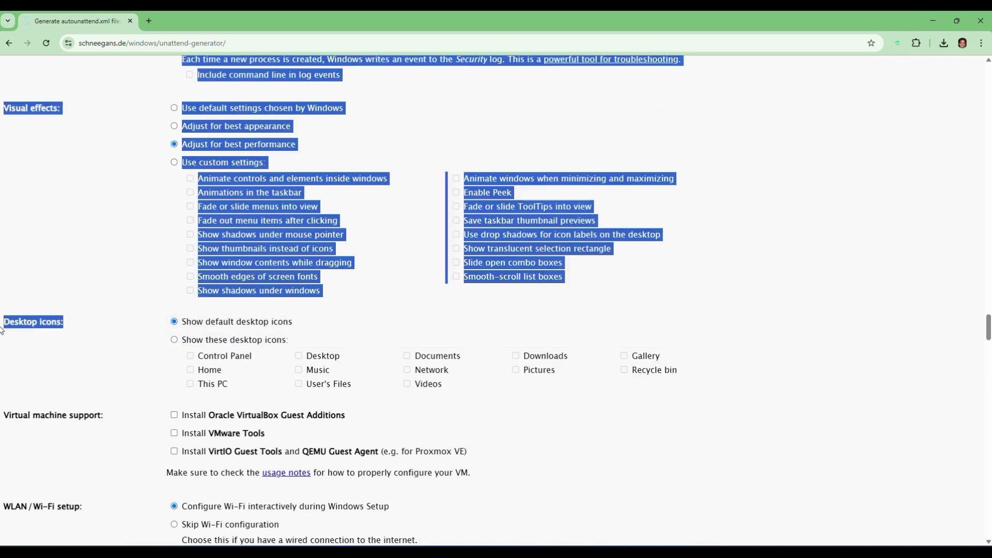
left_click(174, 339)
left_click(190, 383)
left_click(624, 370)
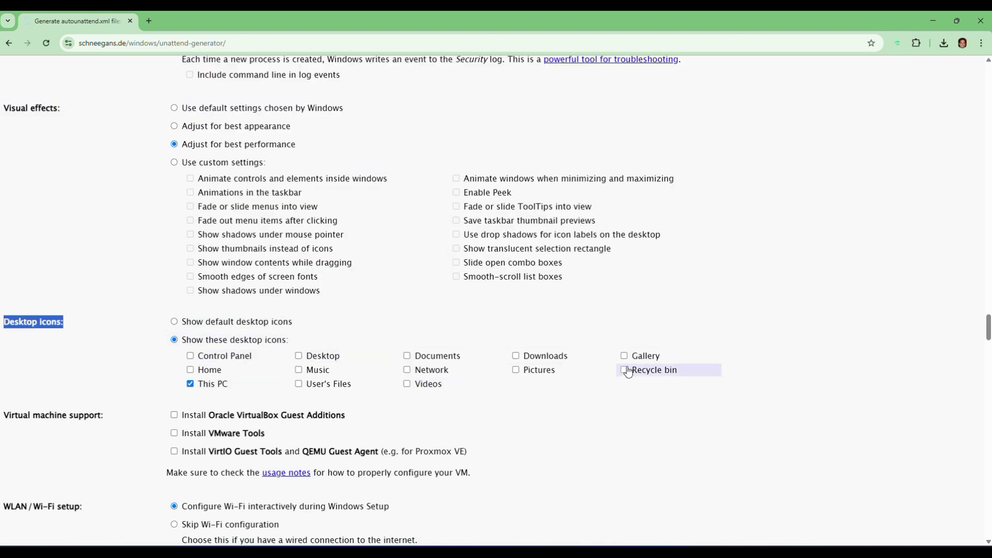
left_click(407, 370)
scroll(134, 325, "down", 2)
Choose 'Skip Wi-Fi configuration' under WLAN / Wi-Fi setup, suited to a wired connection
scroll(107, 408, "down", 1)
triple_click(7, 353)
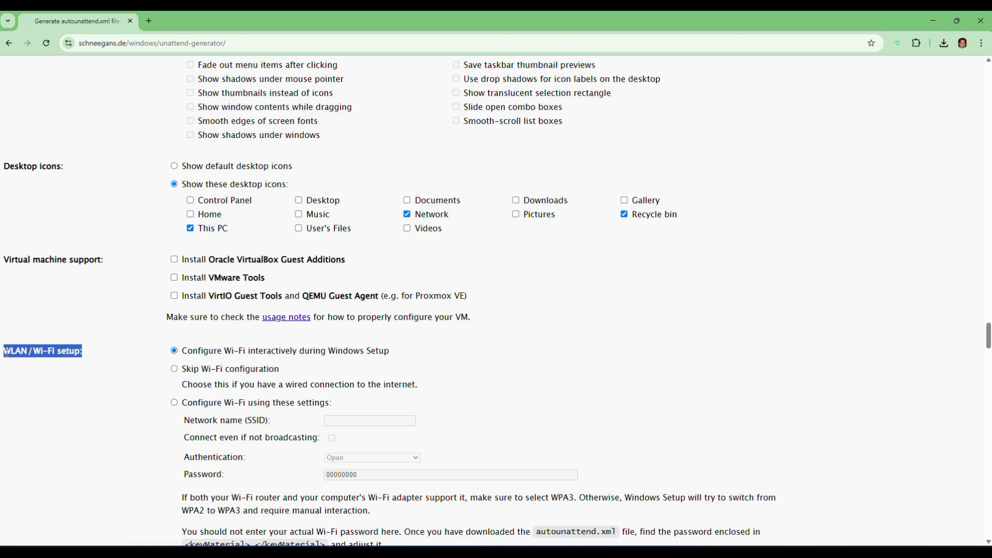
left_click(175, 370)
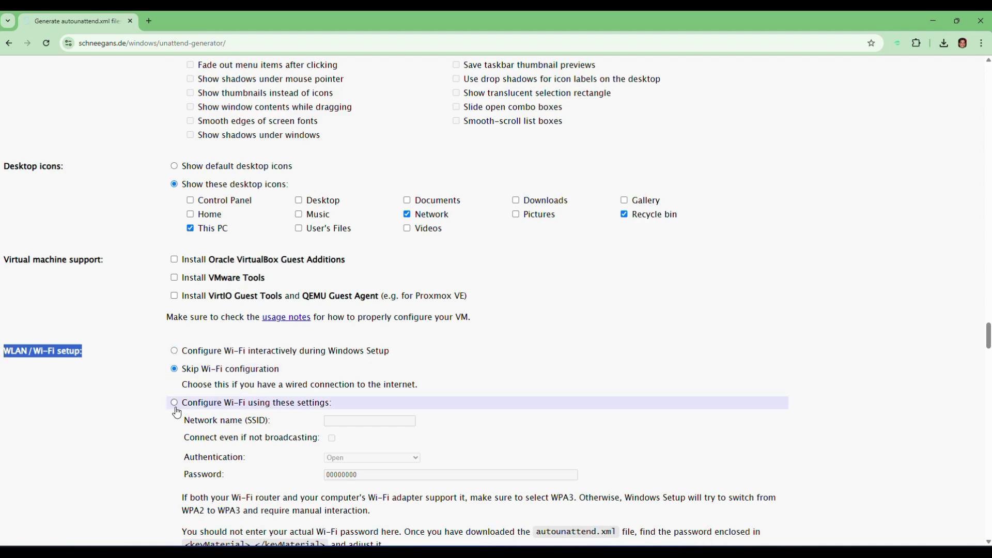
scroll(166, 417, "down", 3)
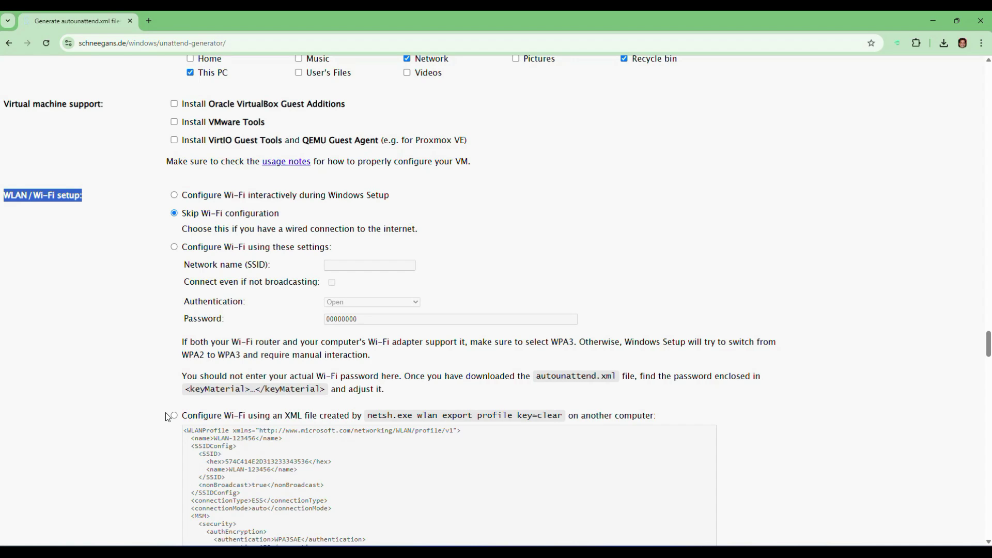
scroll(167, 418, "down", 6)
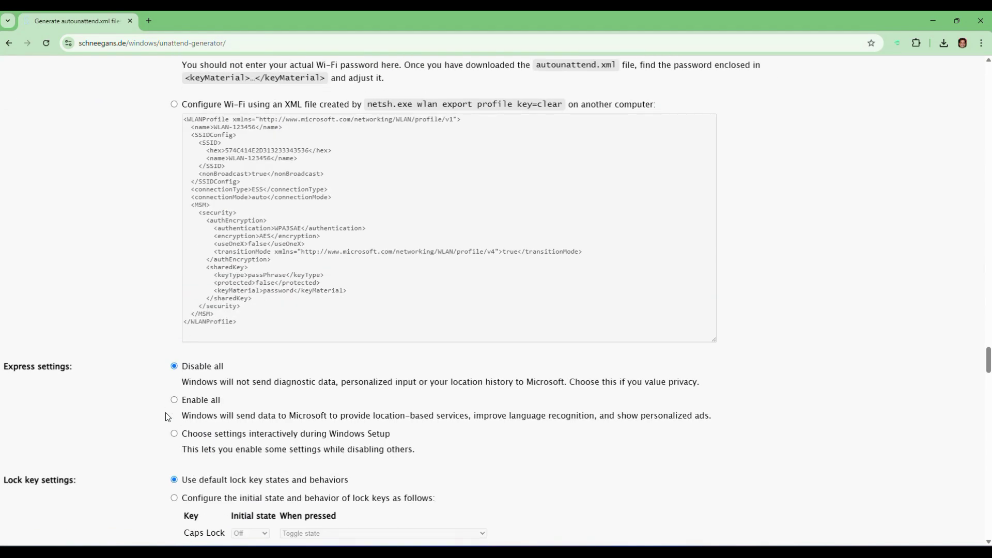
scroll(167, 418, "down", 3)
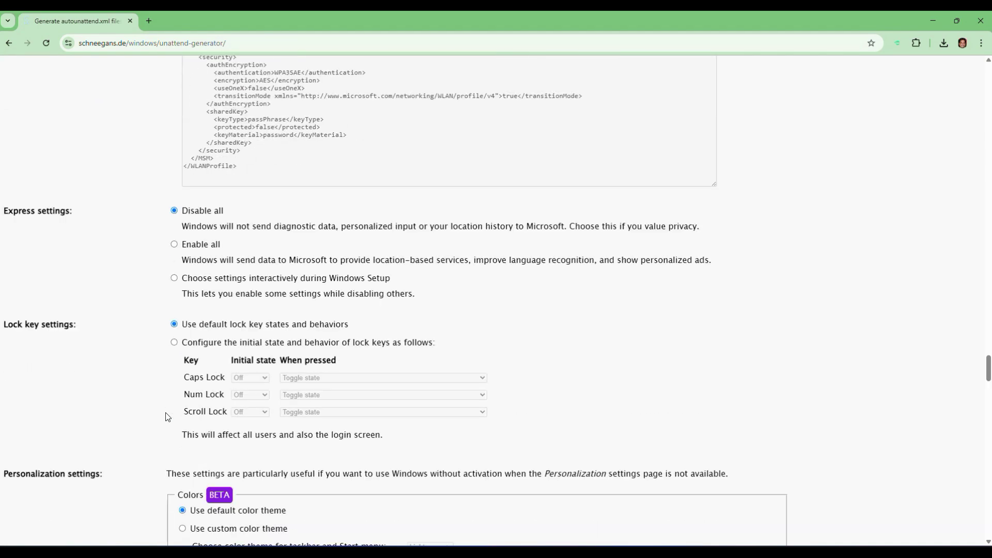
scroll(167, 418, "down", 3)
In Remove bloatware, use Select all and then Deselect all to clear the app list
scroll(167, 418, "down", 2)
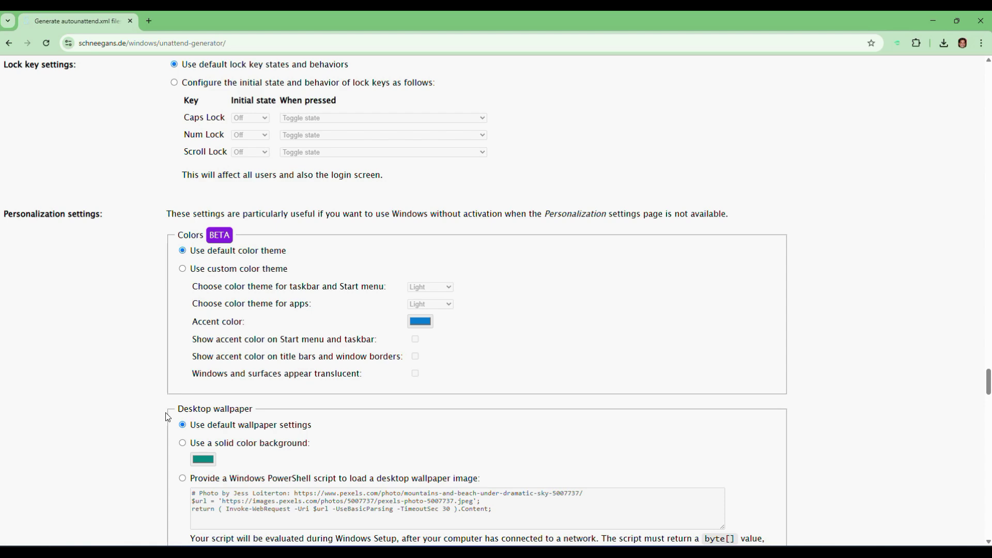
scroll(166, 417, "down", 7)
scroll(167, 418, "down", 2)
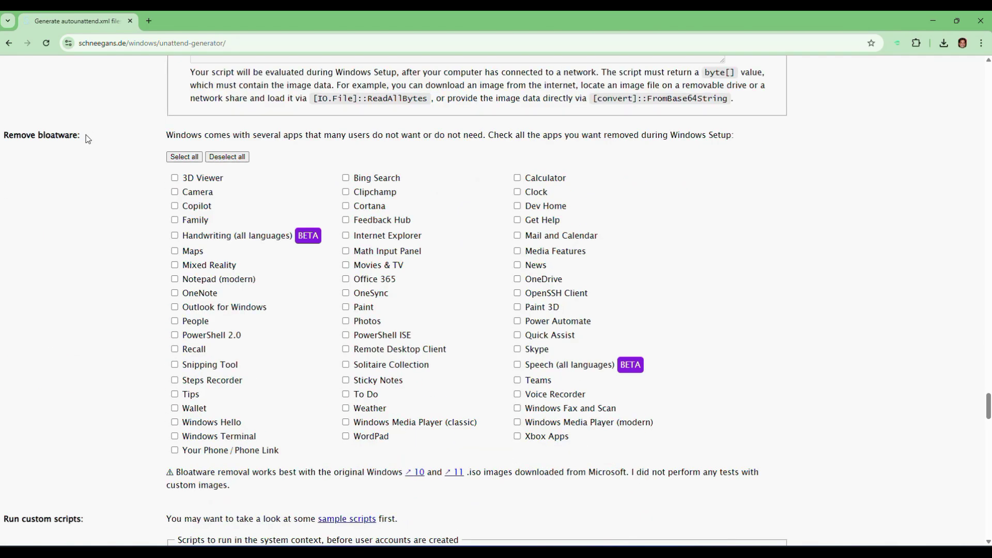
left_click_drag(88, 138, 4, 136)
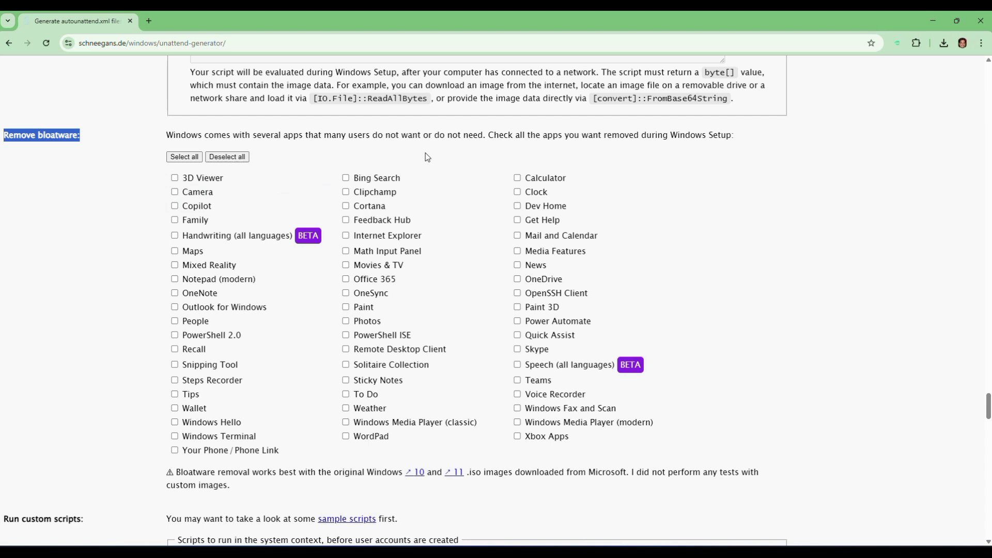
left_click(190, 161)
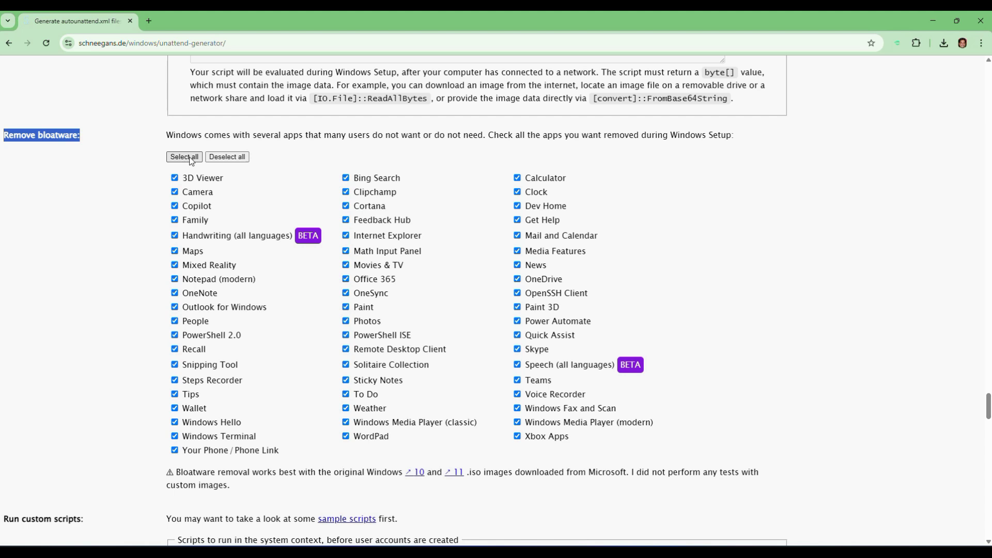
left_click(228, 157)
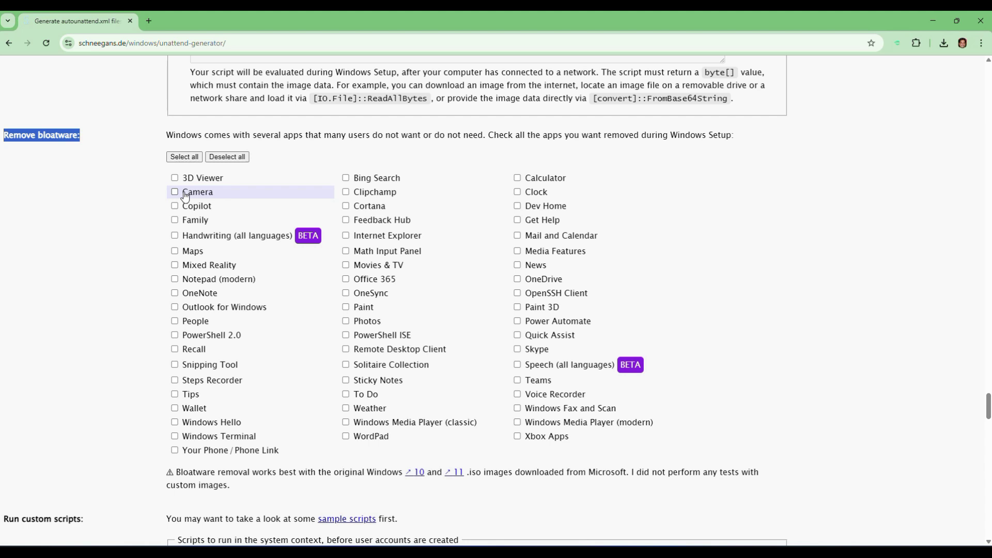
Mark 3D Viewer, Camera, Copilot, Family, Maps, OneNote, Outlook for Windows, People and Windows Hello for removal
left_click(175, 178)
left_click(175, 192)
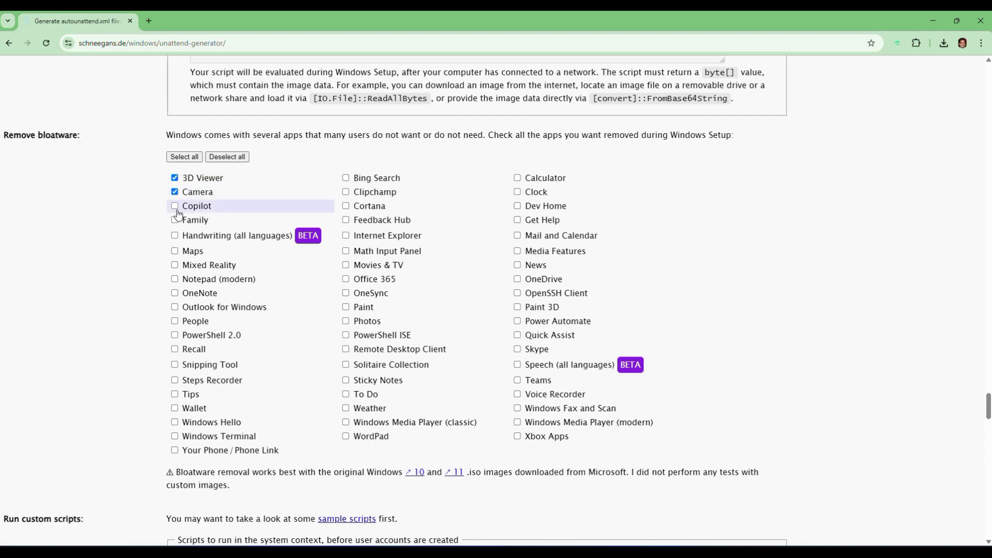
left_click(174, 206)
left_click(174, 221)
left_click(174, 251)
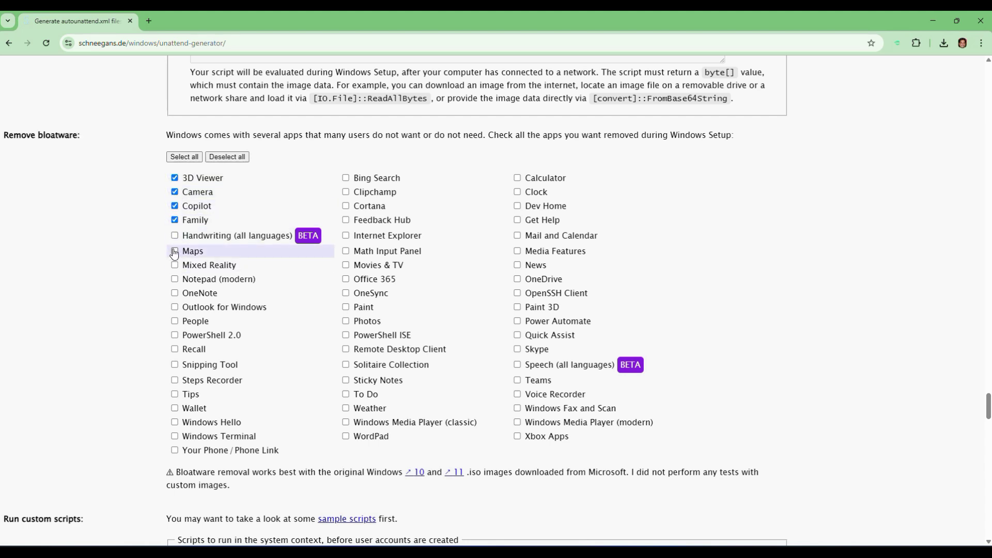
left_click(175, 293)
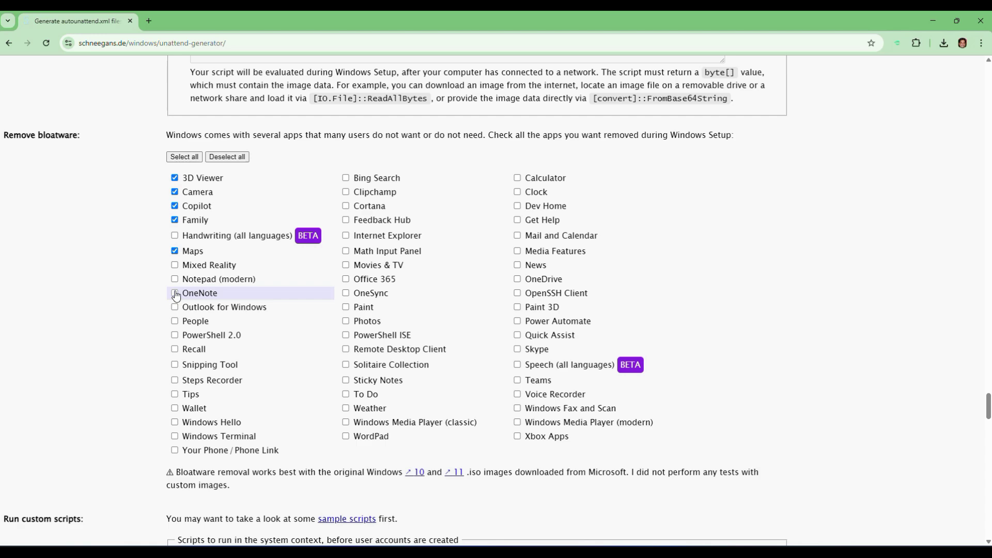
left_click(175, 307)
left_click(175, 320)
left_click(175, 422)
Also mark Bing Search, Clipchamp, Cortana, Feedback Hub, Office 365, OneSync, Weather, News, OneDrive, OpenSSH Client, Teams and Xbox Apps
left_click(345, 178)
left_click(346, 192)
left_click(346, 206)
left_click(346, 220)
left_click(346, 279)
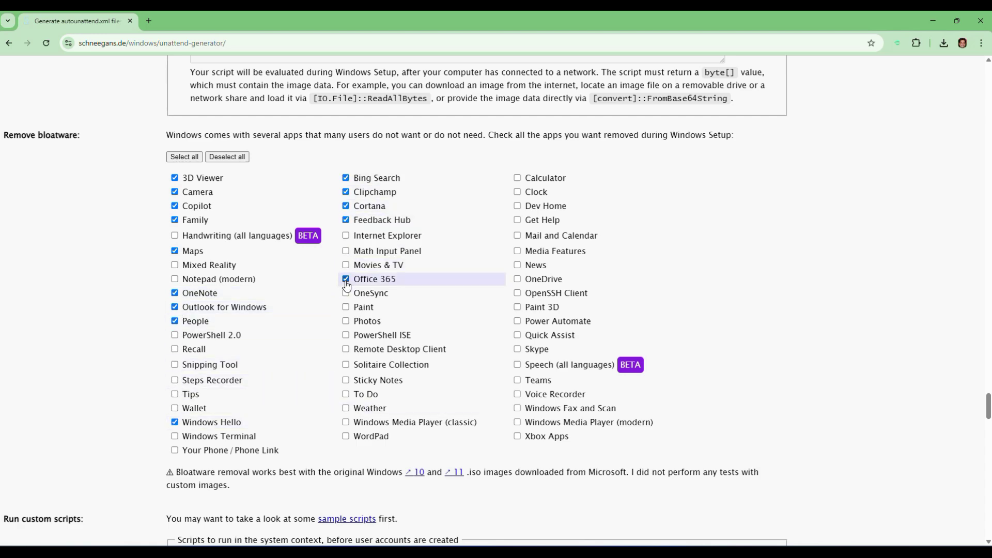
left_click(346, 293)
left_click(345, 408)
left_click(517, 265)
left_click(517, 279)
left_click(517, 293)
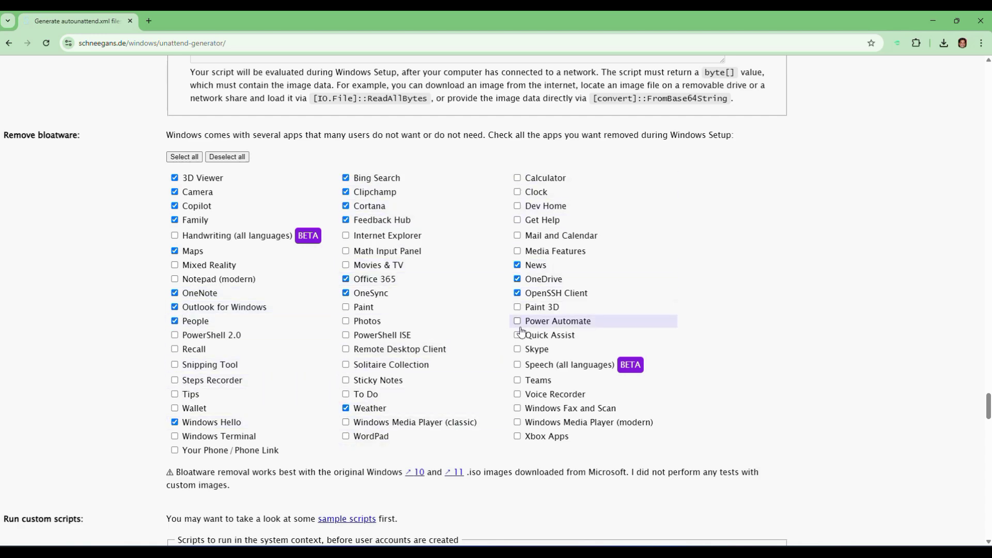
left_click(517, 380)
left_click(517, 436)
scroll(484, 381, "down", 2)
scroll(483, 379, "down", 20)
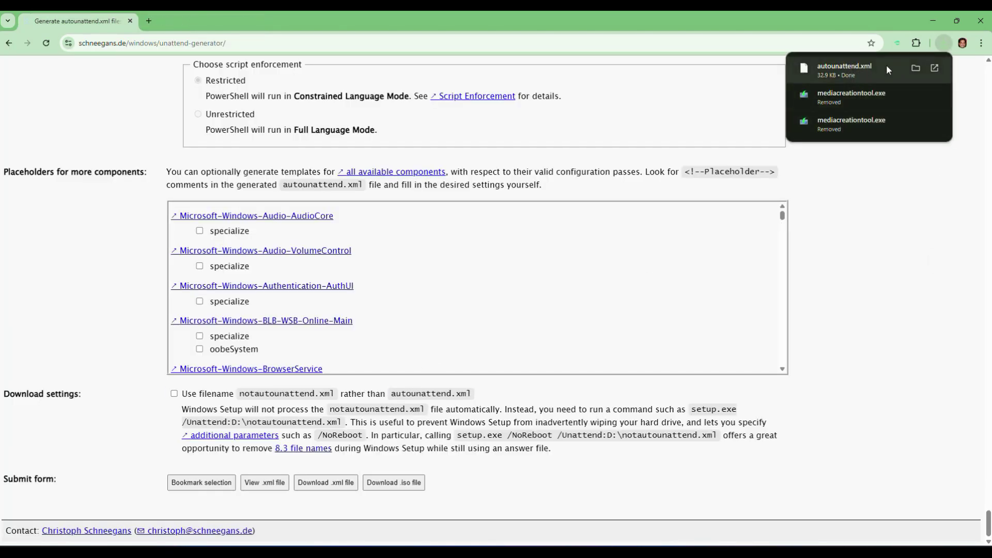
Reveal autounattend.xml (32.9 KB) in Downloads from Chrome's download bubble, then close the folder
left_click(915, 68)
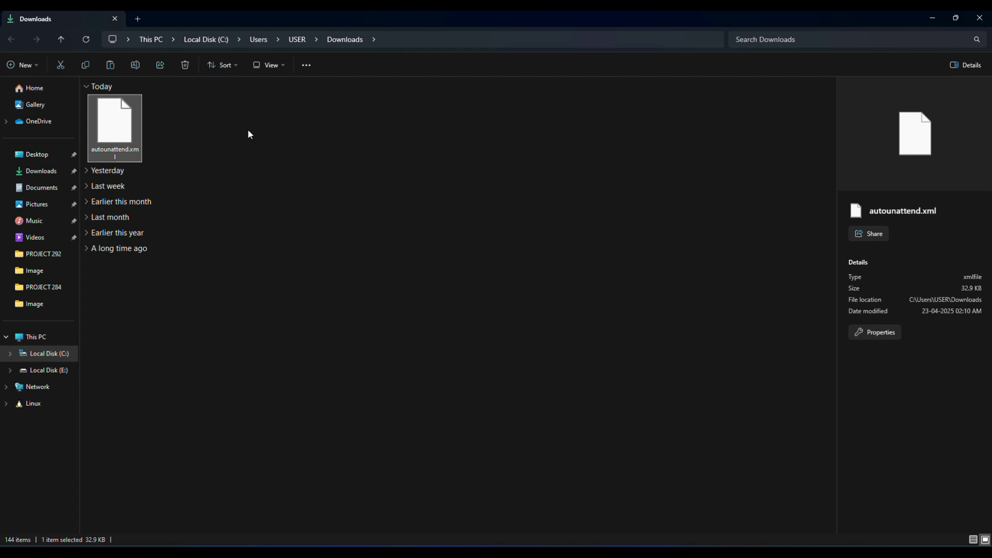
left_click(187, 141)
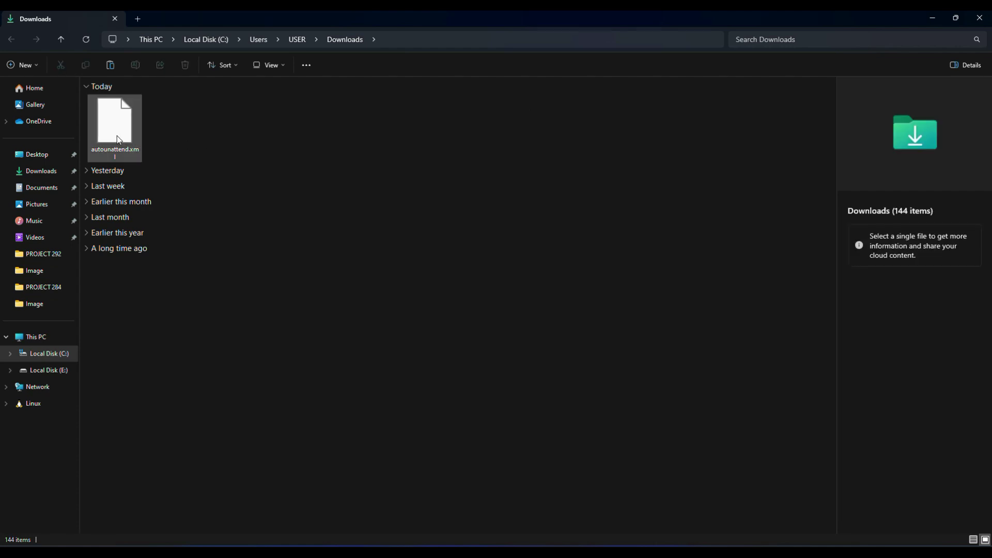
mouse_move(118, 139)
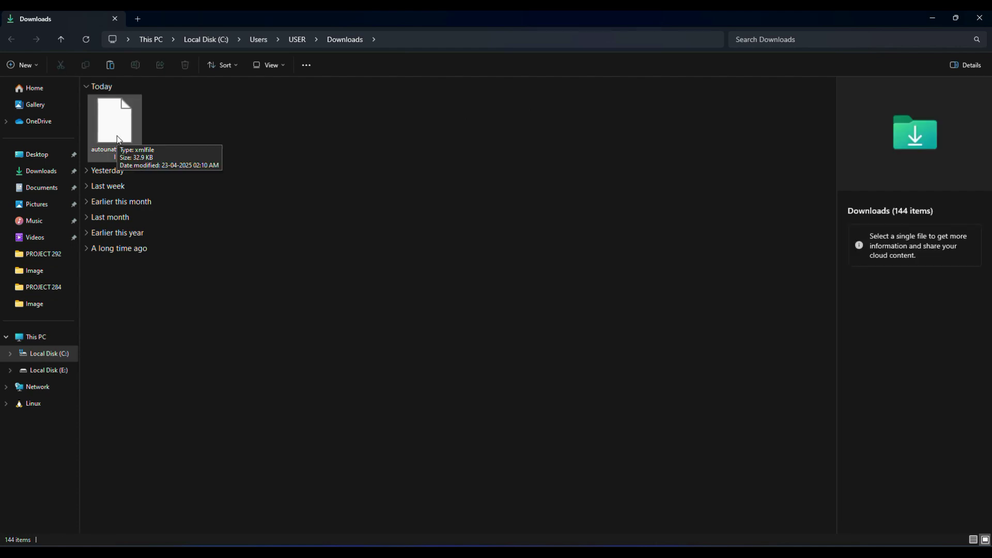
left_click(118, 140)
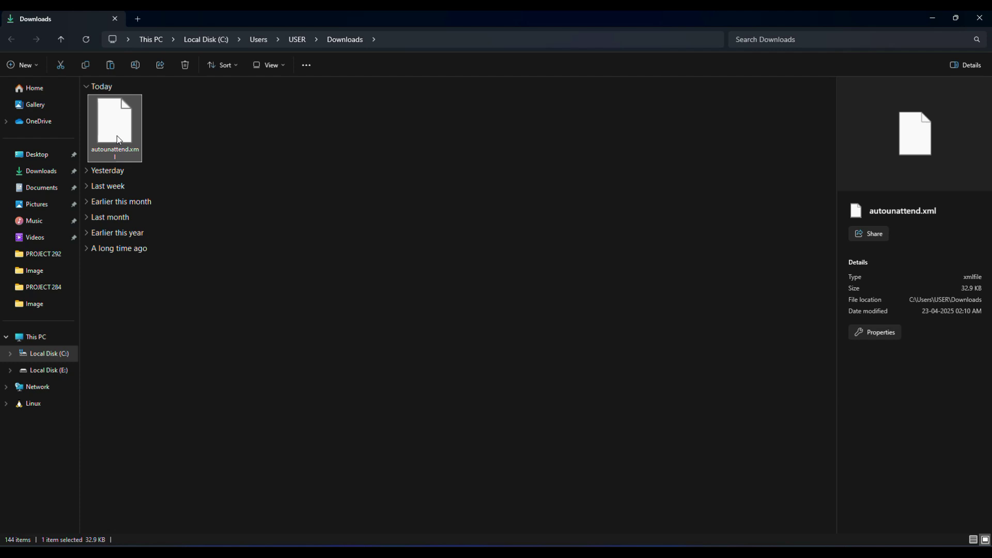
left_click(980, 21)
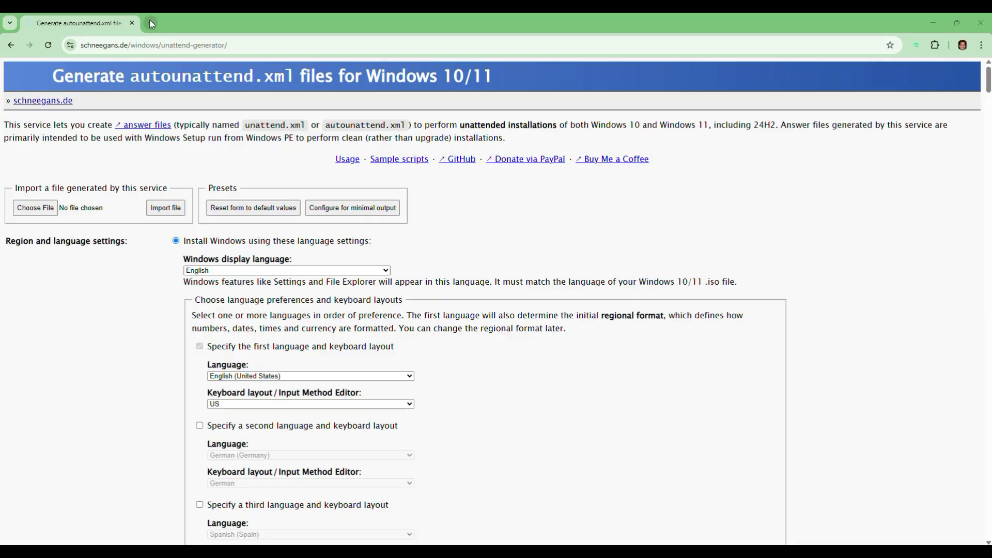
Search 'windows 11 download' in a new tab and open Microsoft's Download Windows 11 page
left_click(150, 23)
type("win")
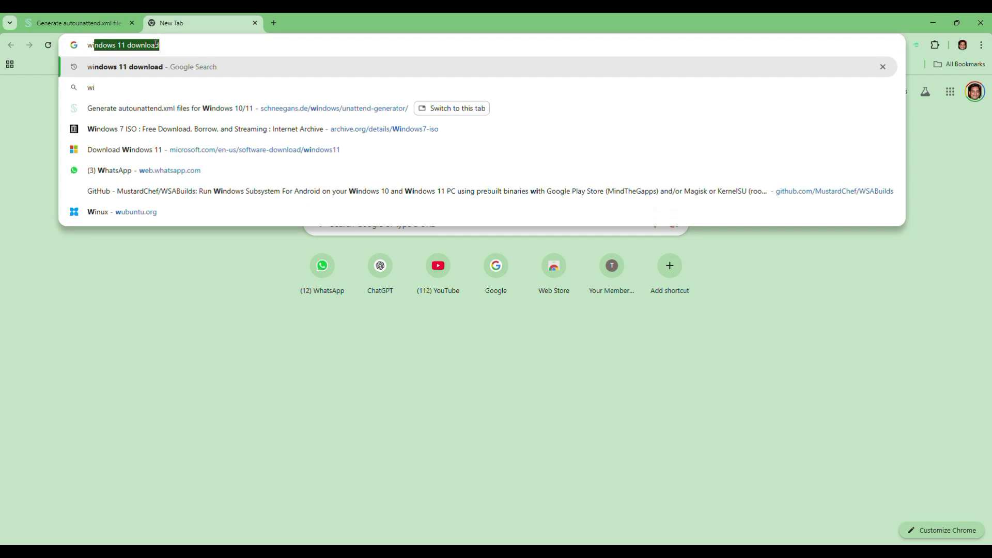
left_click(198, 66)
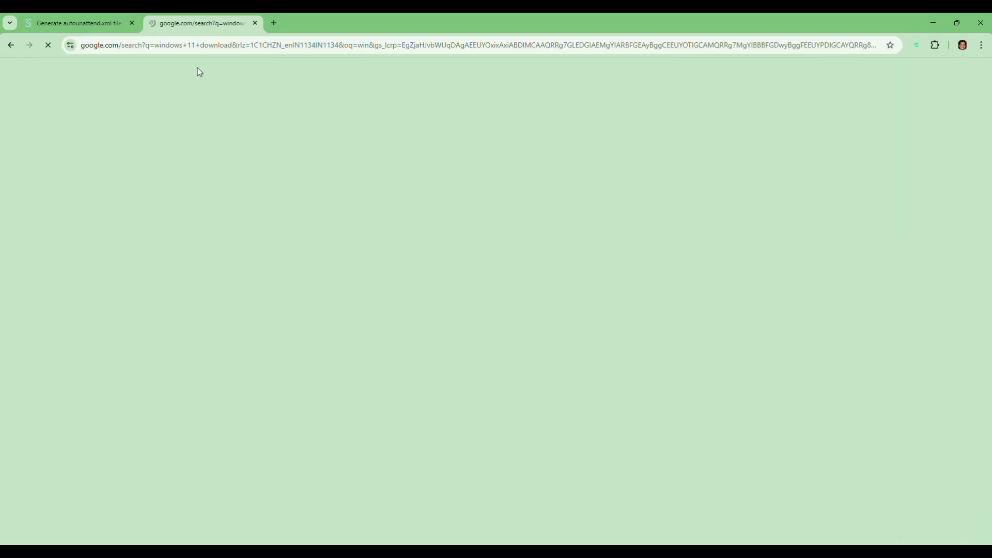
left_click(183, 177)
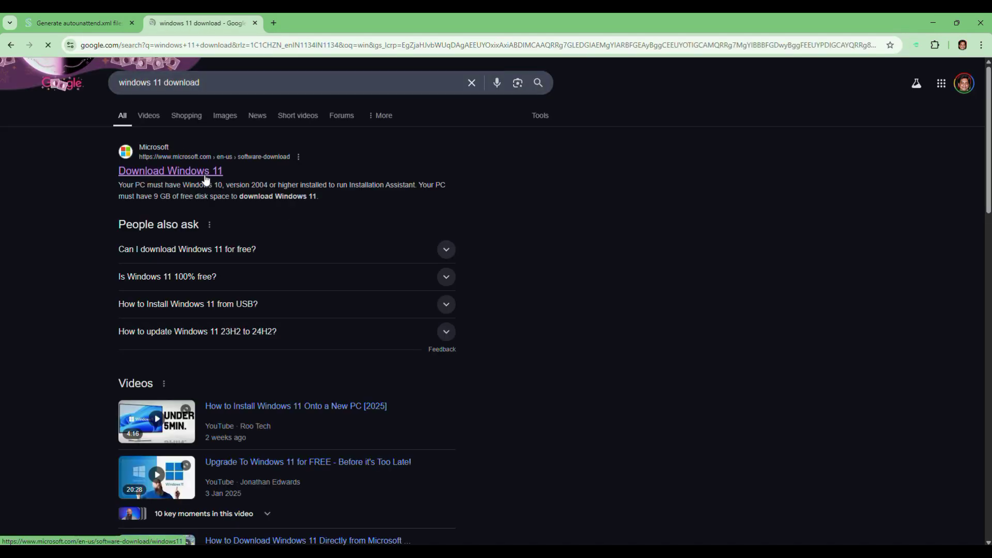
Download mediacreationtool.exe from Create Windows 11 Installation Media and launch it from Downloads
scroll(274, 261, "down", 5)
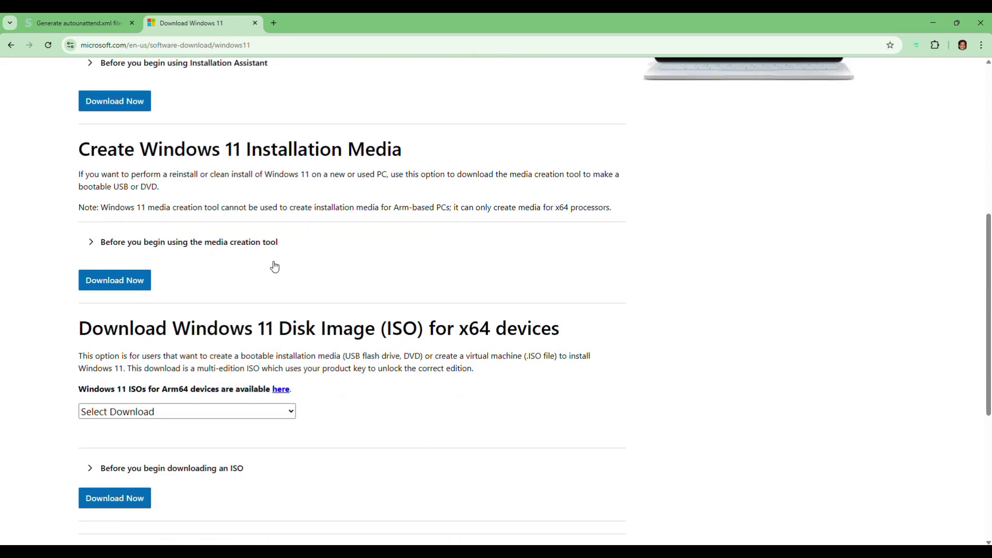
left_click(116, 283)
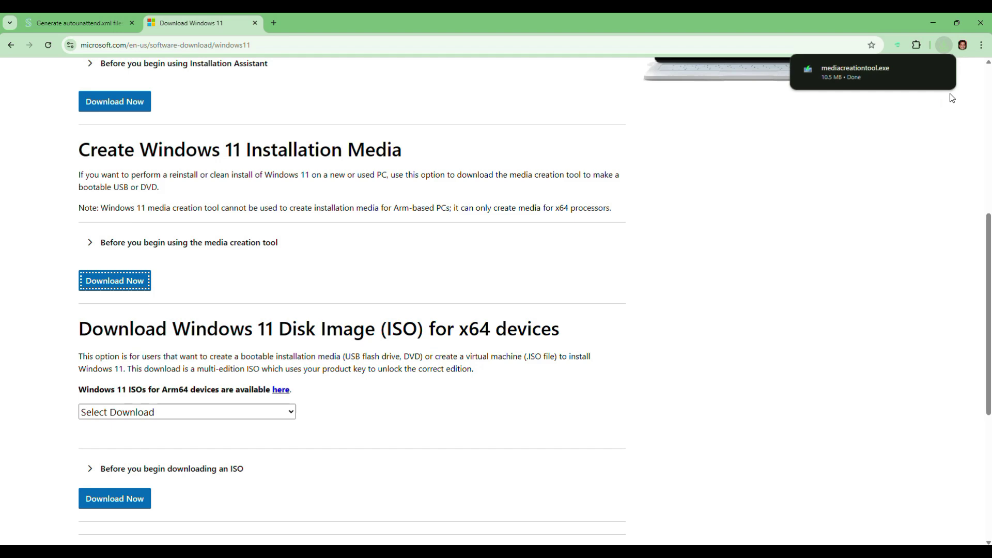
left_click(922, 70)
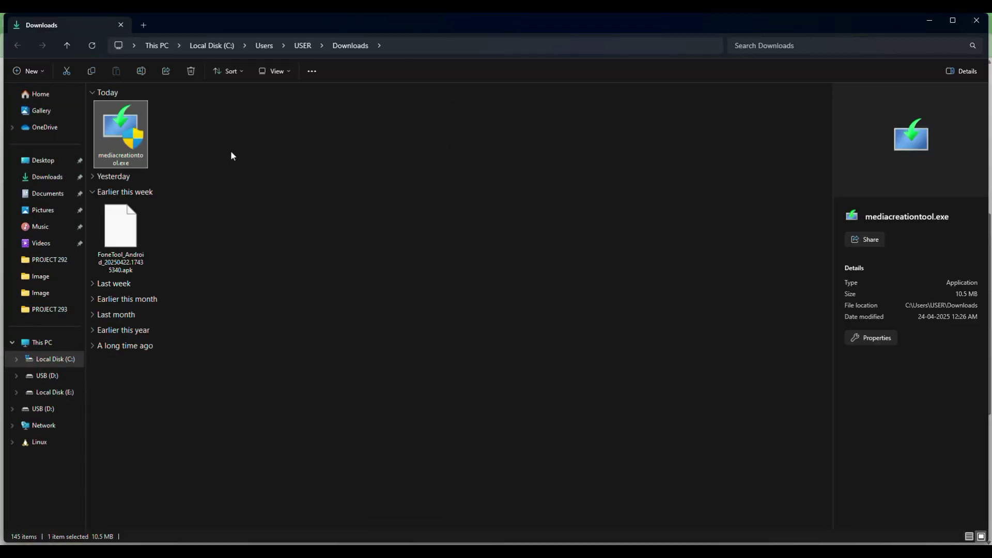
double_click(128, 146)
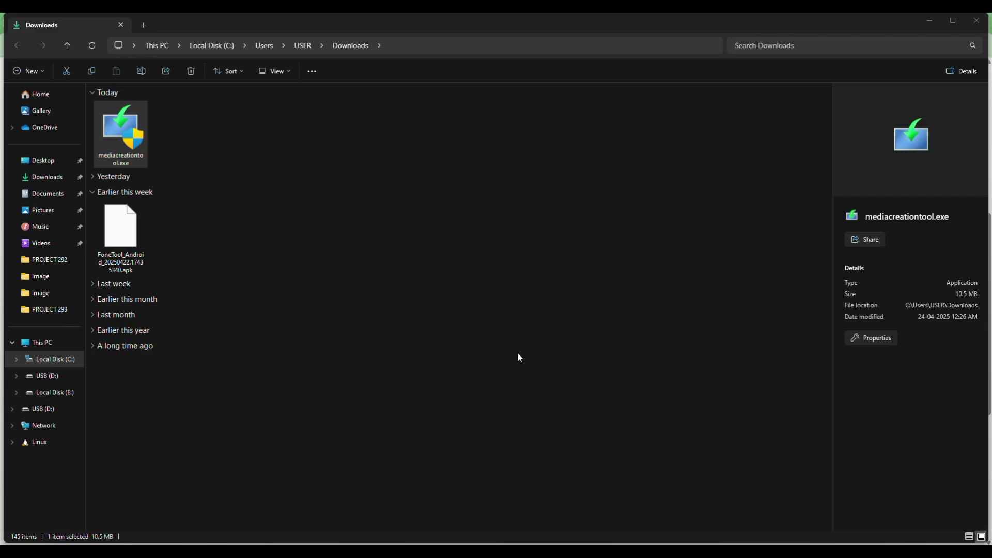
Clear away the other windows and notification, then accept the Media Creation Tool license terms
left_click(929, 23)
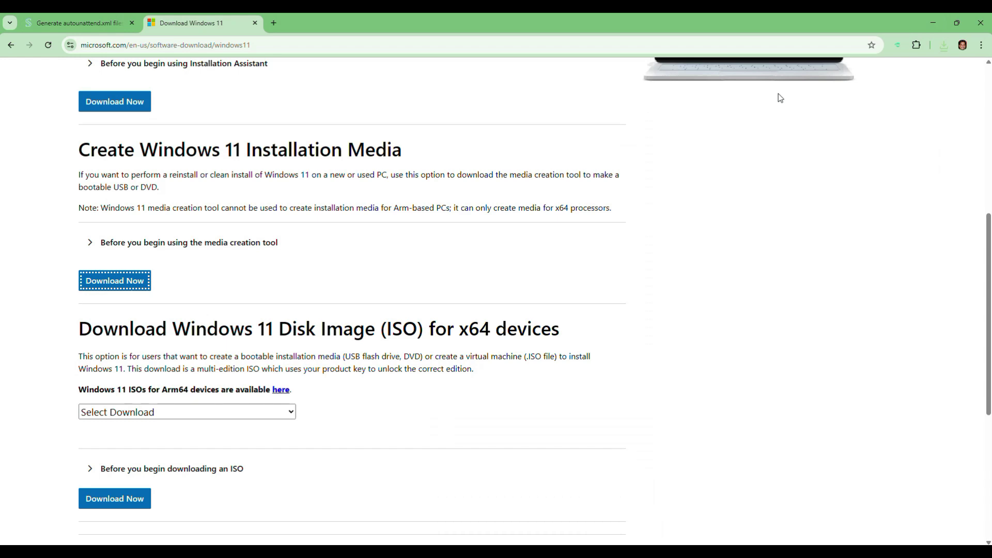
left_click(935, 19)
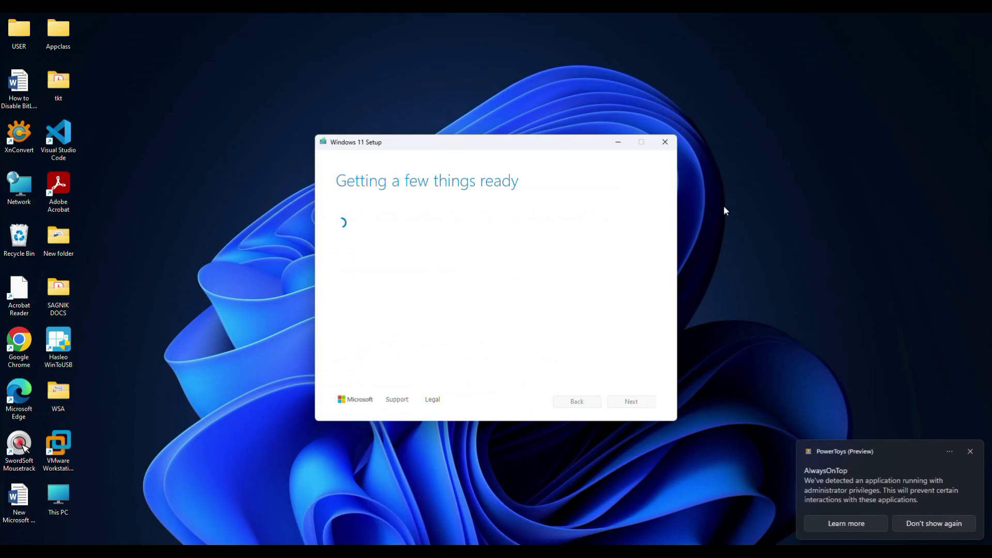
left_click(970, 451)
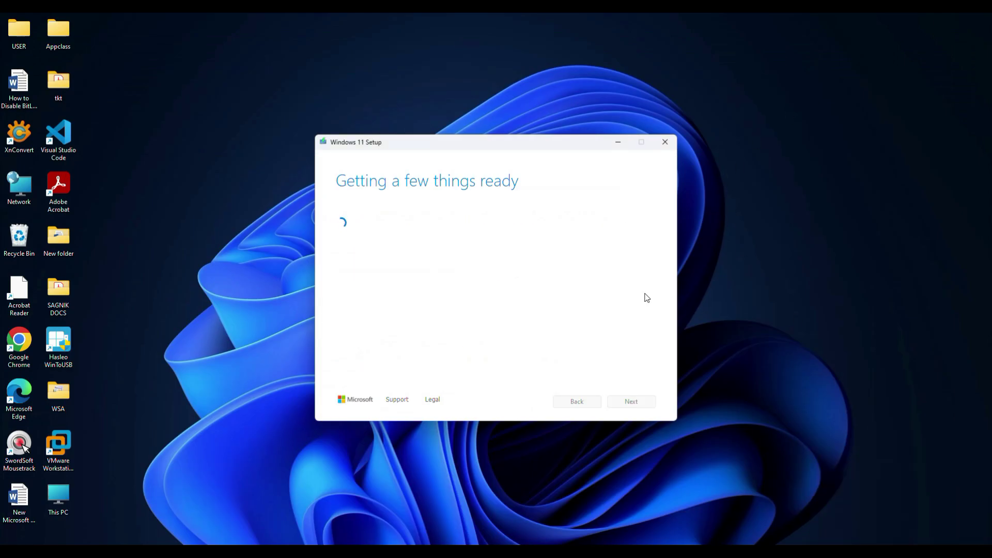
scroll(534, 337, "down", 4)
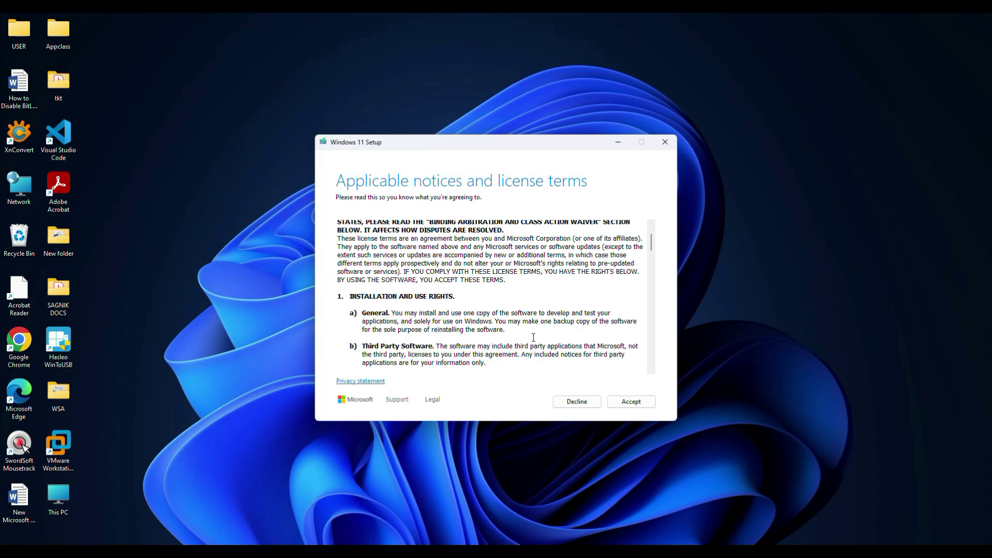
scroll(533, 337, "down", 15)
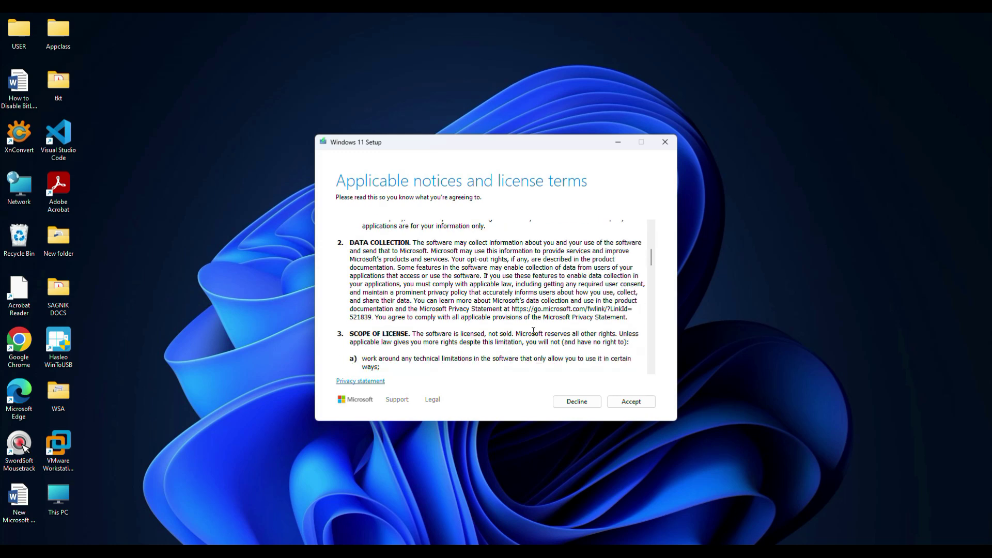
left_click(629, 404)
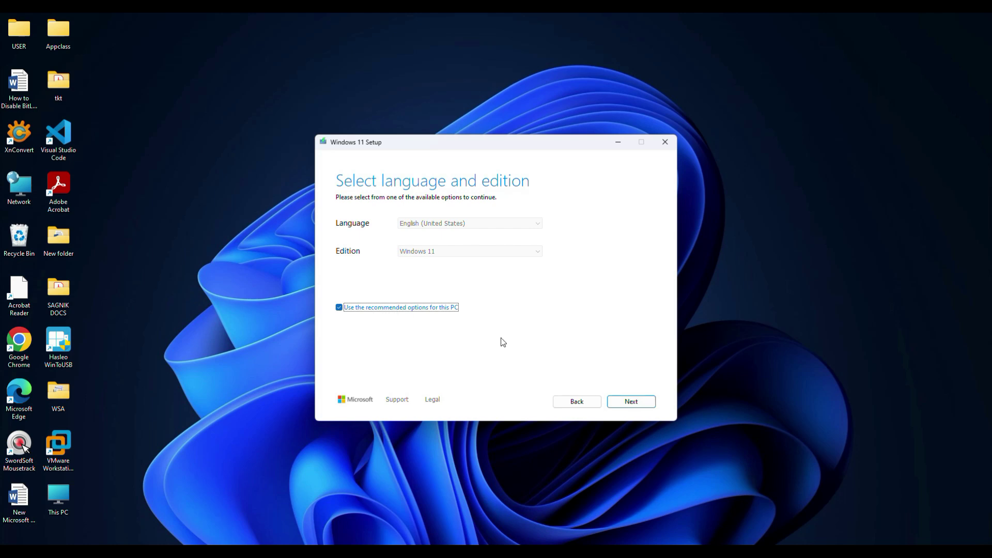
Keep the recommended language and edition, choose USB flash drive, and write Windows 11 to D:
left_click(630, 403)
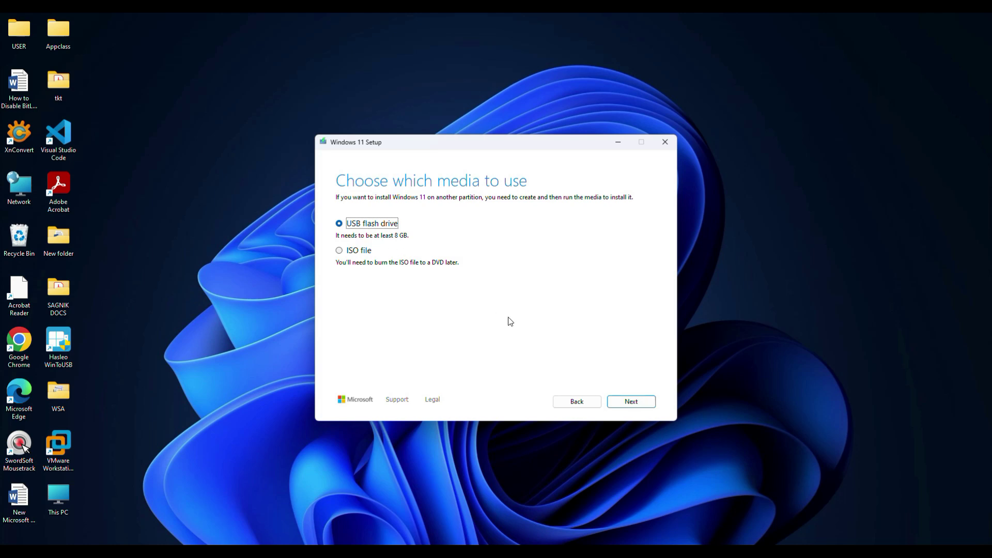
left_click(631, 402)
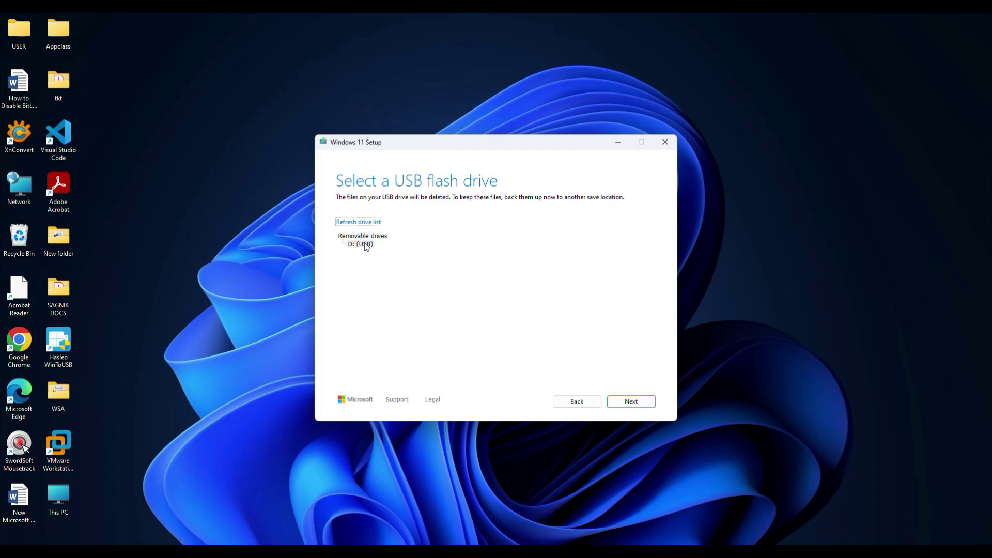
left_click(364, 245)
left_click(632, 401)
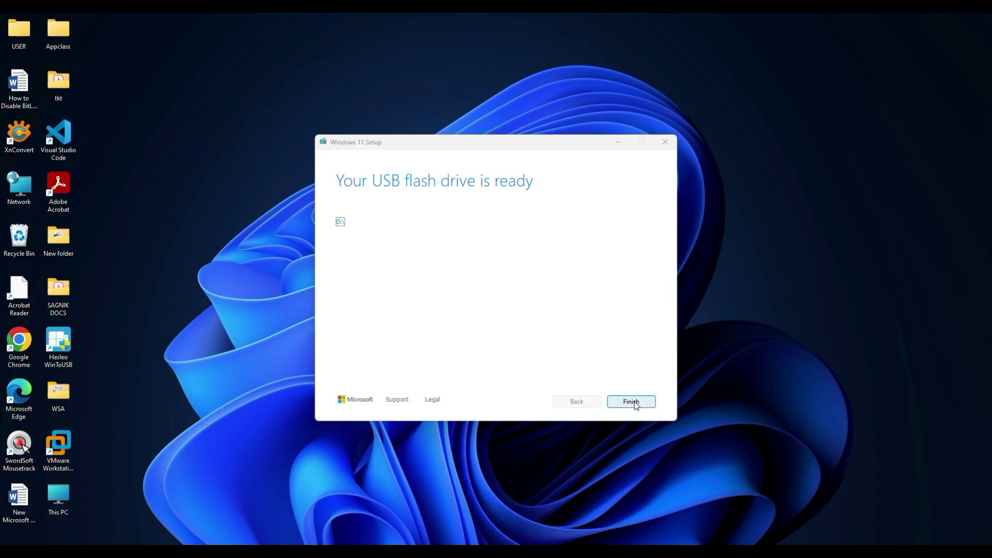
Open ESD-USB (D:) and the Downloads folder side by side, with autounattend.xml visible
double_click(58, 495)
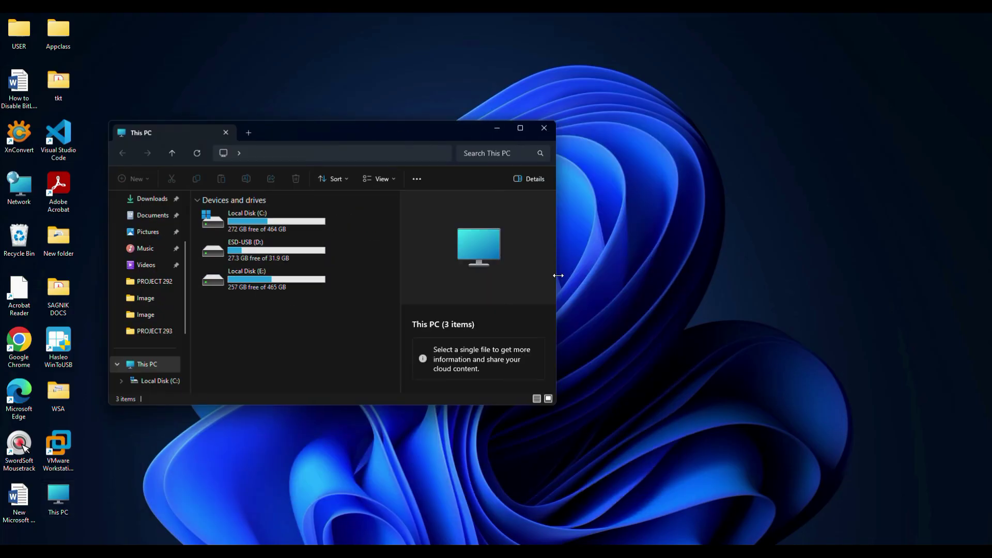
double_click(243, 246)
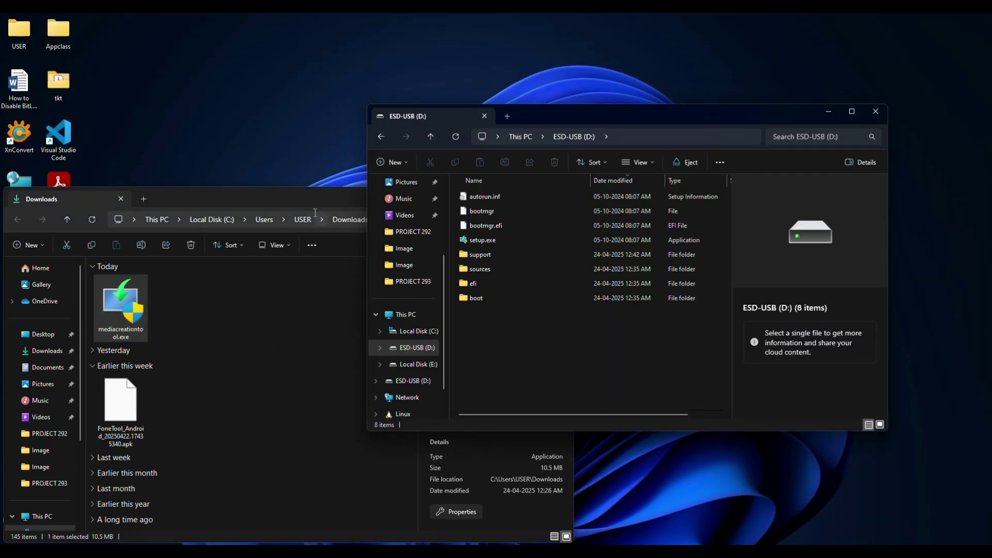
left_click(116, 331)
left_click(117, 238)
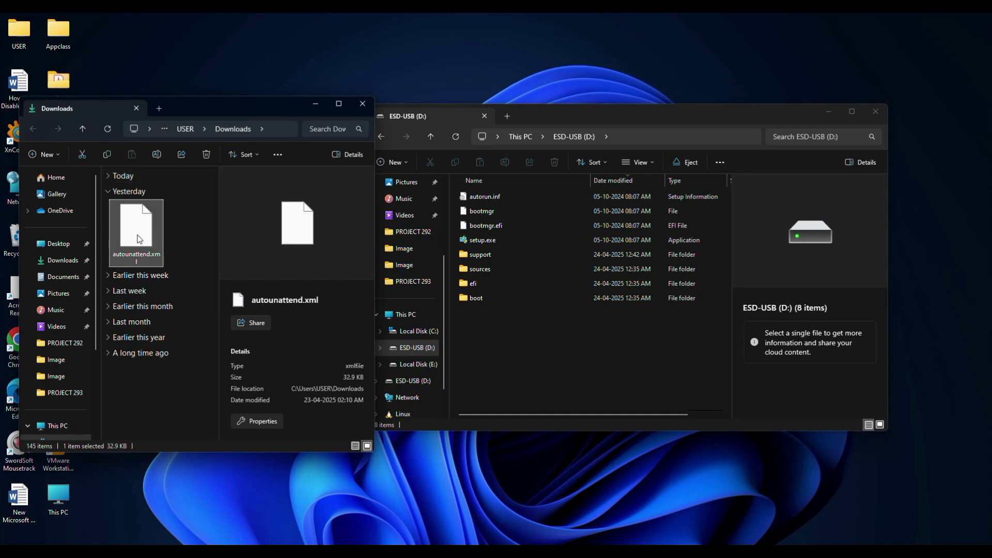
Copy autounattend.xml into the D: root, close Downloads, and go up to This PC
left_click_drag(447, 340, 514, 361)
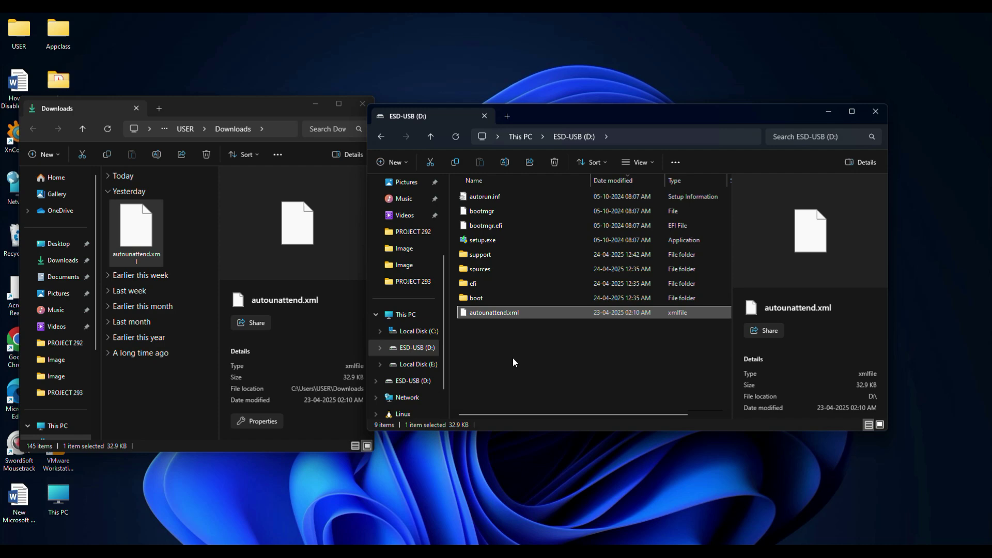
left_click(511, 358)
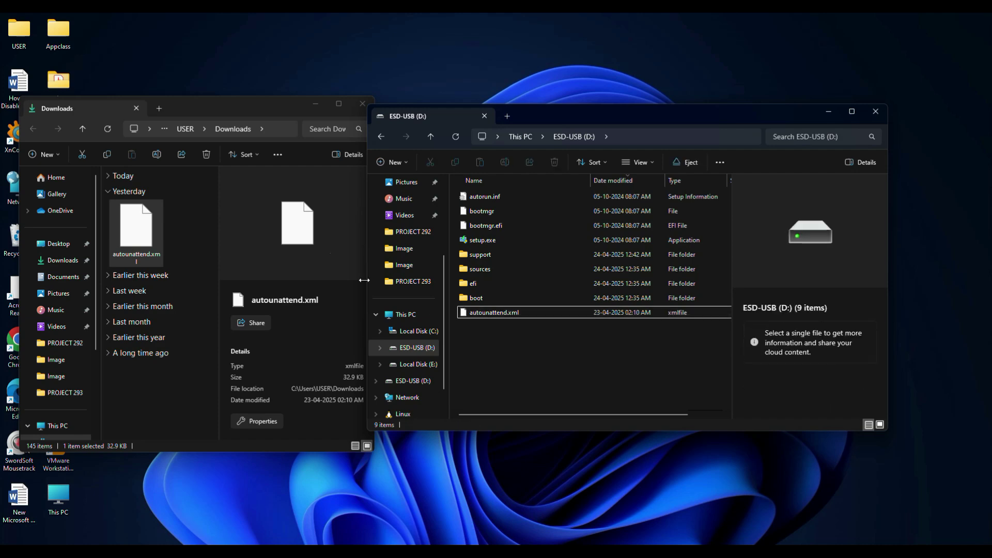
left_click(361, 104)
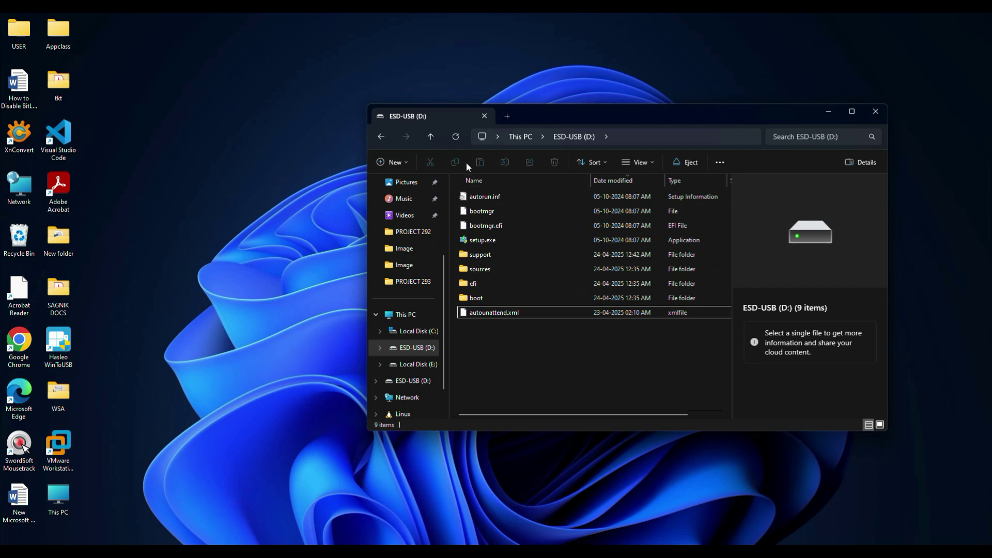
left_click(432, 135)
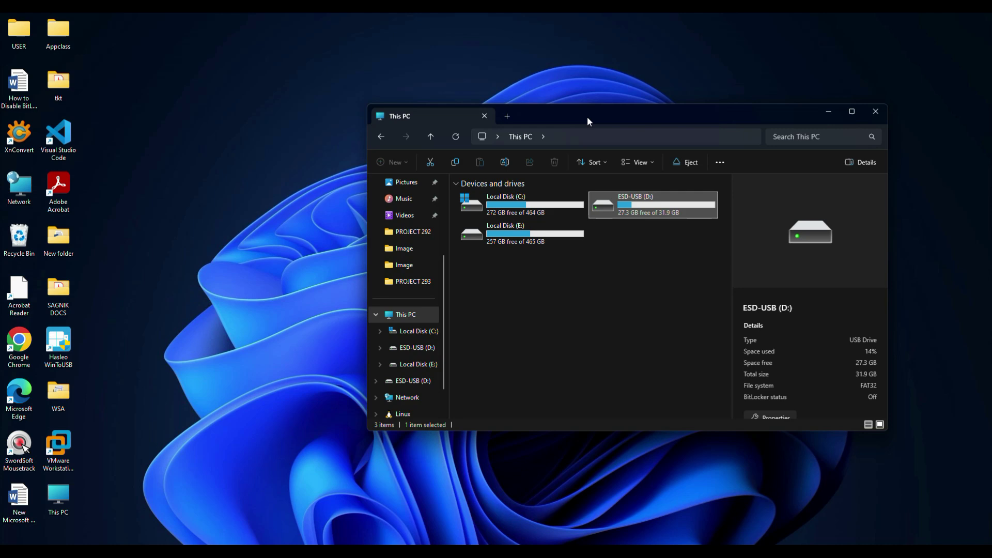
left_click_drag(587, 117, 459, 107)
Close the This PC window and let the unattended Windows 11 install run to the desktop
left_click(748, 101)
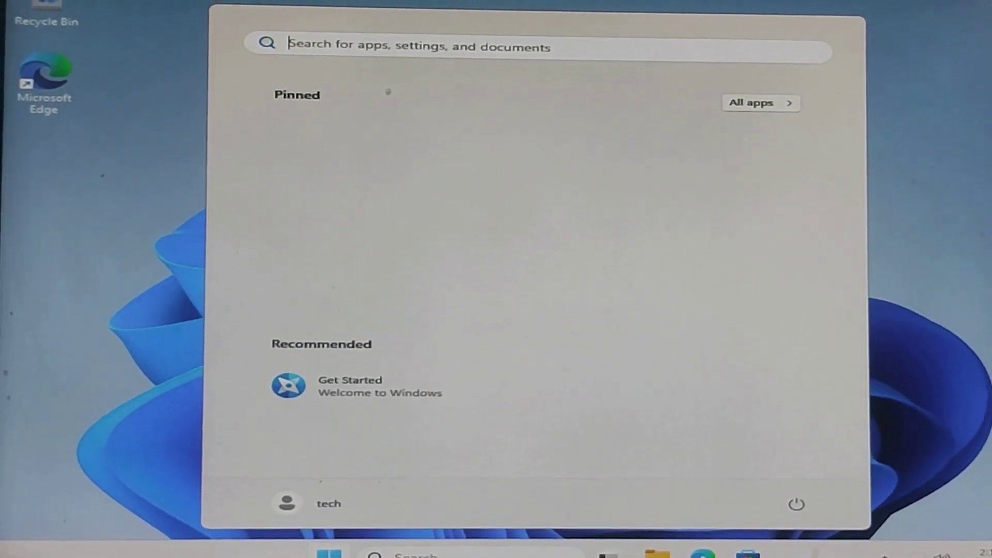
Run winver via Win+R to show Windows 11 Pro, Version 24H2, OS Build 26100.1742
left_click(329, 552)
left_click(329, 552)
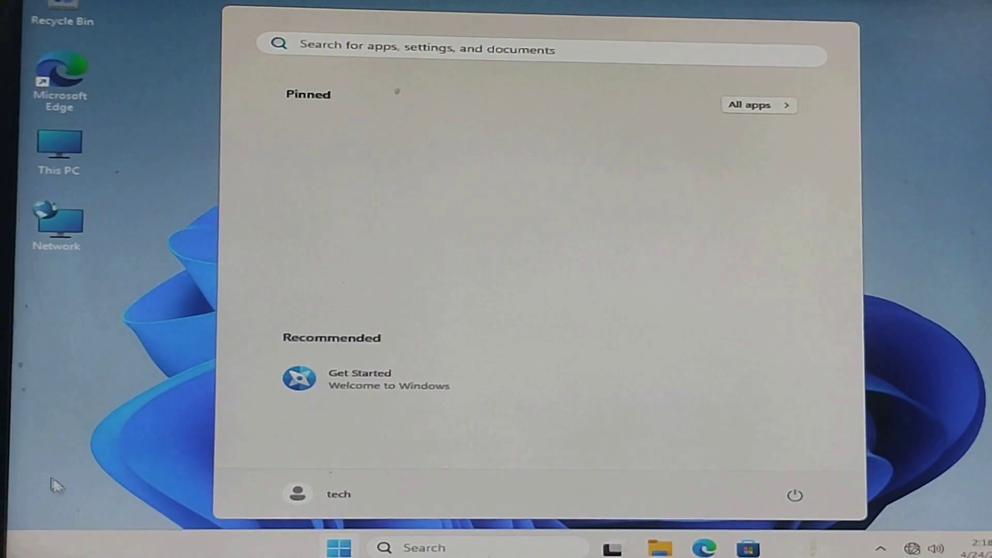
key("super+r")
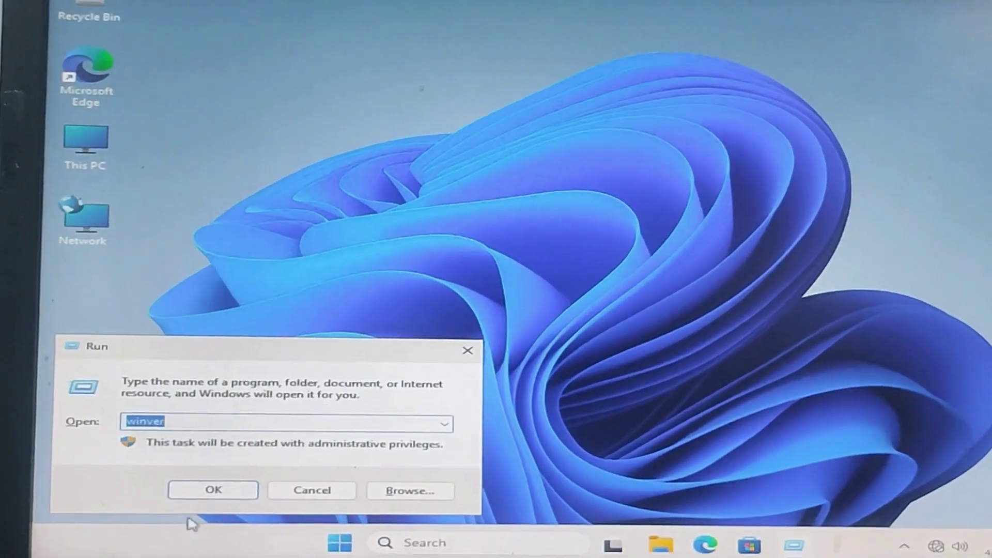
left_click(213, 490)
left_click_drag(301, 40, 471, 80)
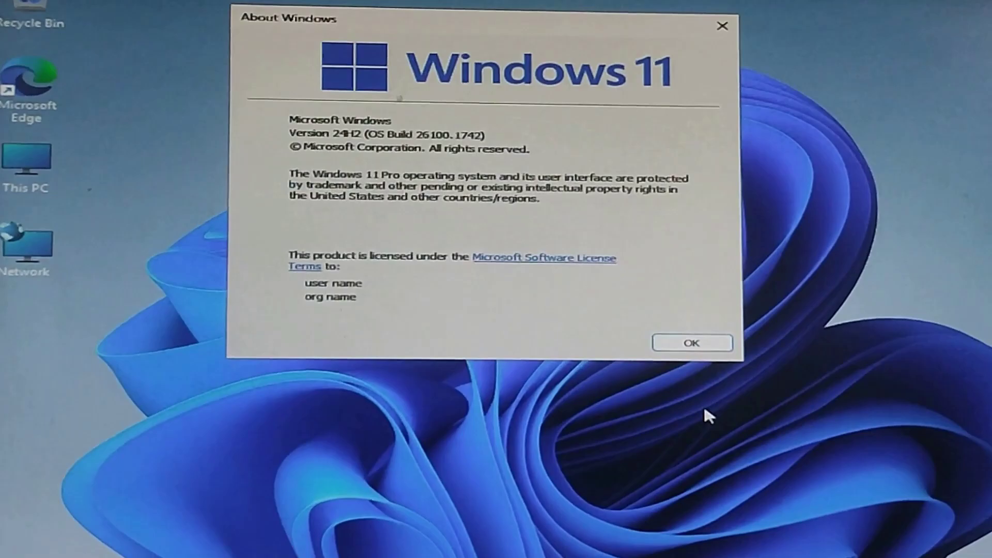